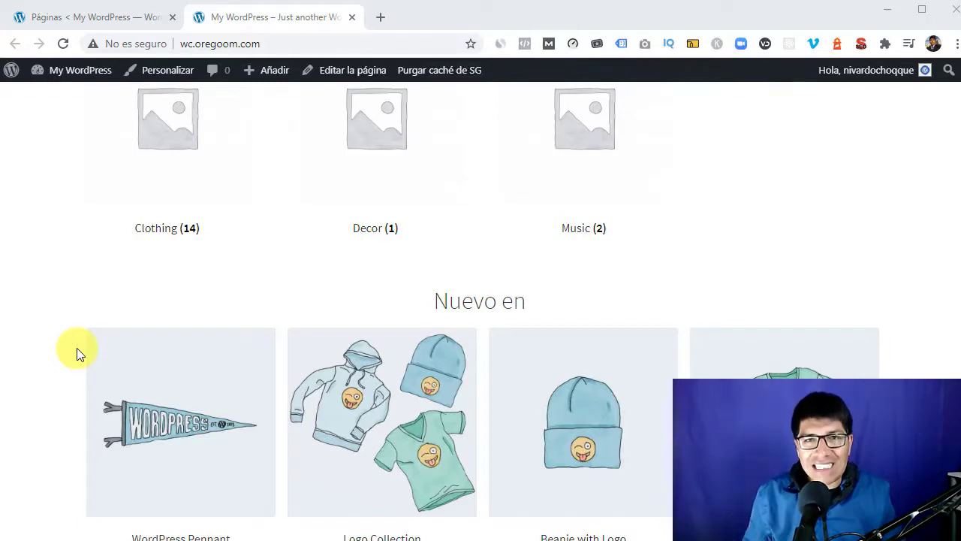
- Open the store's home page for editing in the block editor and dismiss the welcome guide
scroll(59, 349, down, 2)
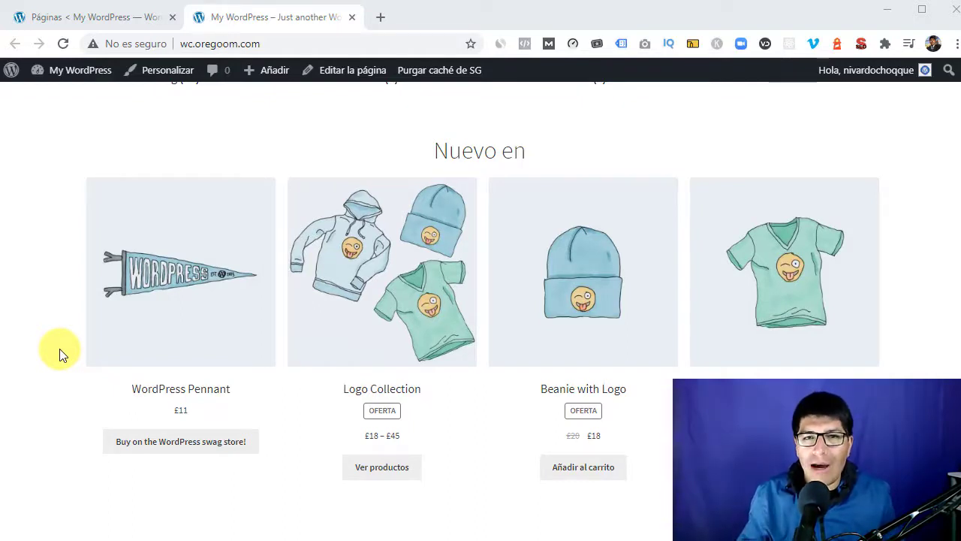
scroll(59, 348, down, 15)
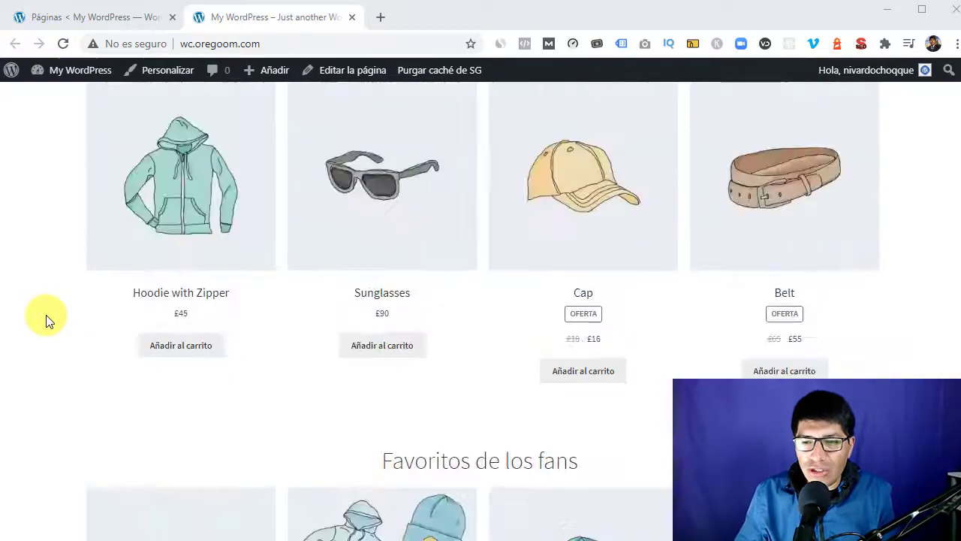
scroll(46, 321, down, 15)
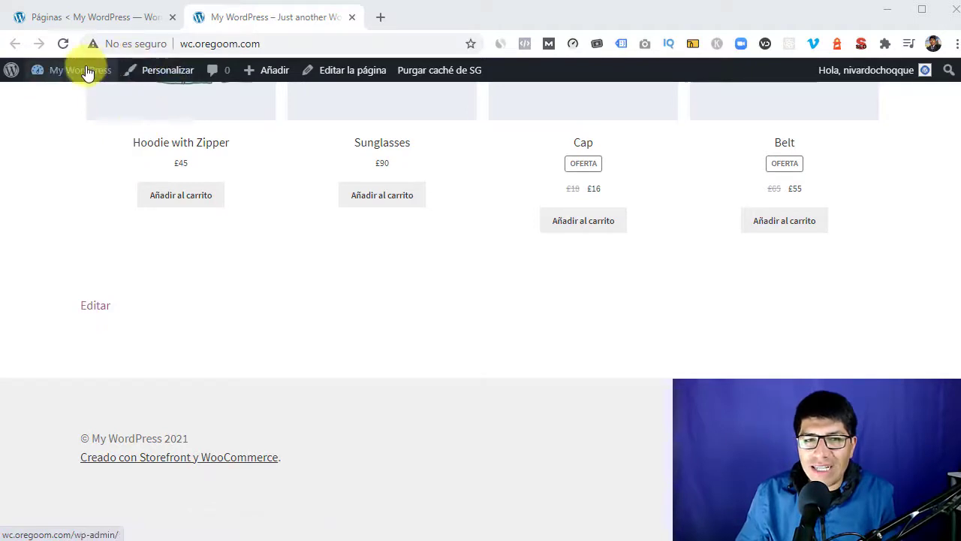
click(354, 78)
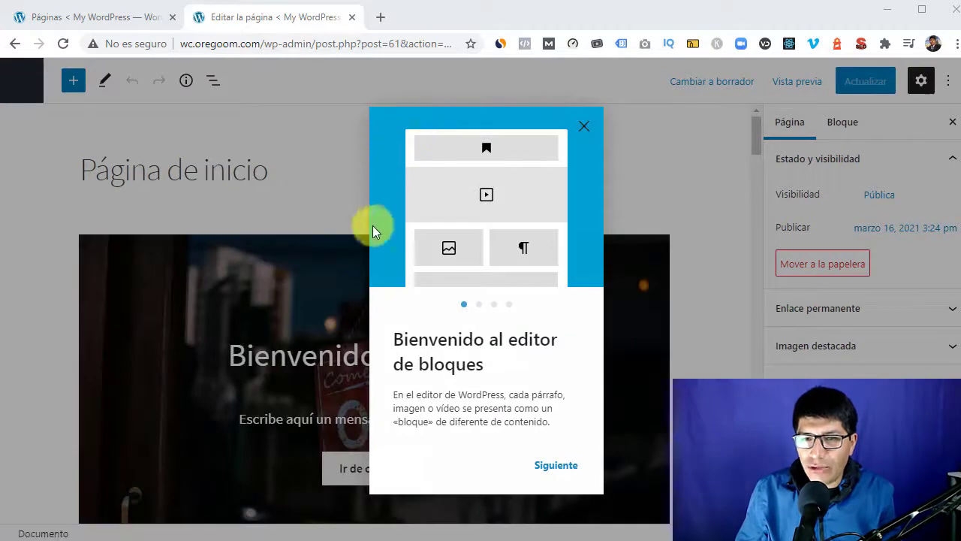
click(582, 127)
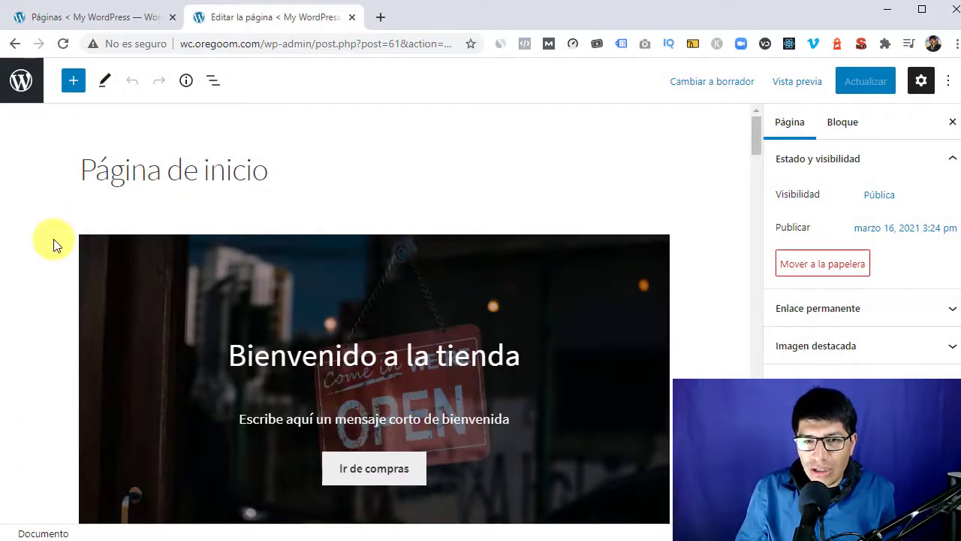
- Examine the blocks that make up the home page, from the welcome banner down through the product sections
scroll(54, 245, down, 5)
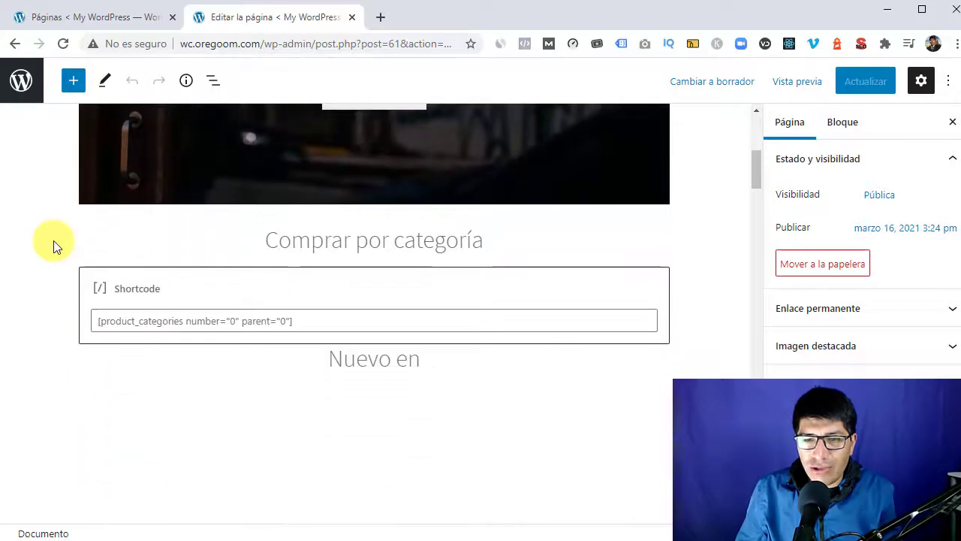
scroll(54, 245, up, 1)
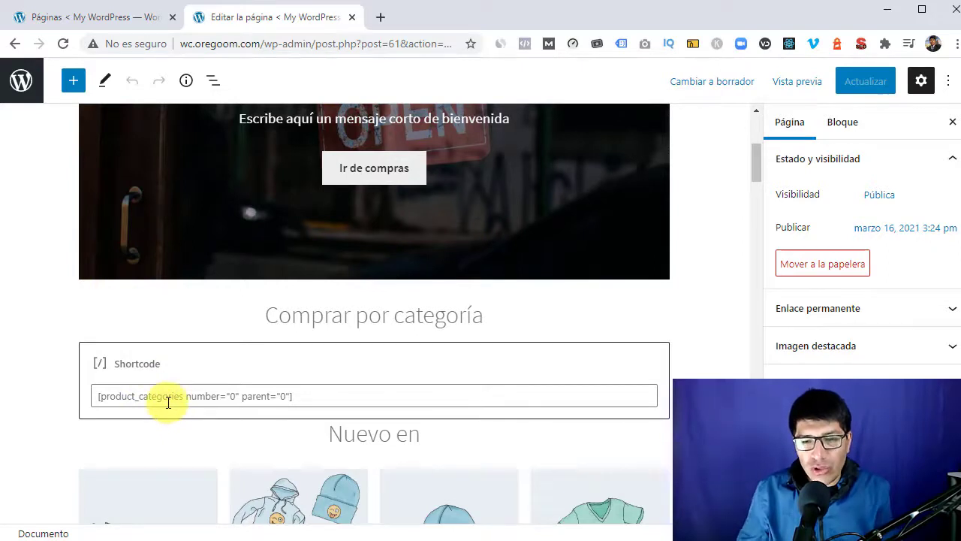
scroll(378, 240, down, 4)
scroll(378, 244, down, 1)
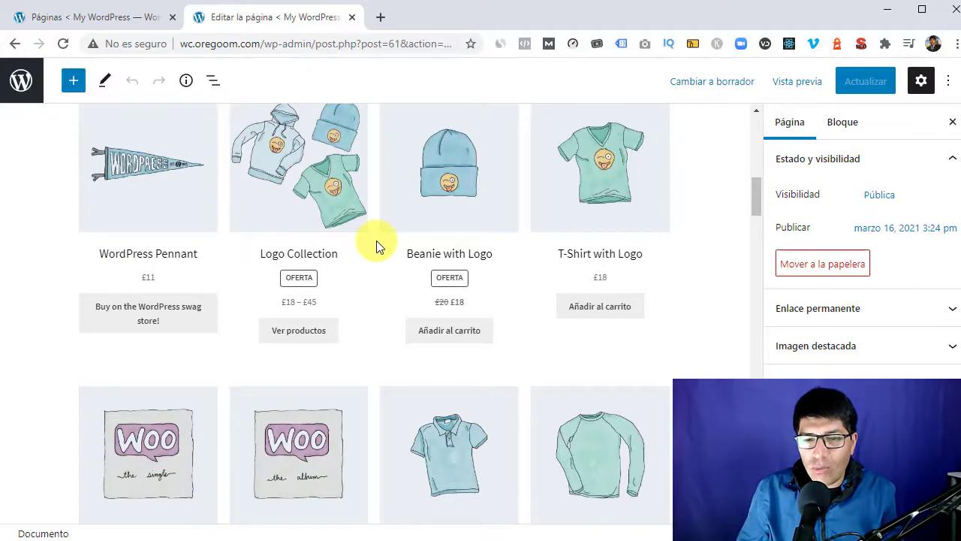
scroll(377, 240, down, 13)
scroll(376, 240, down, 8)
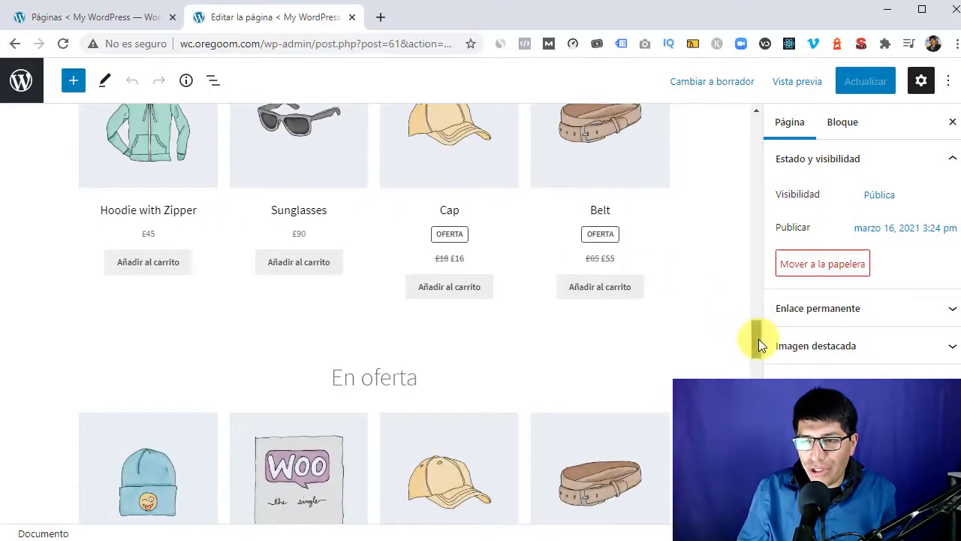
drag(758, 338, 762, 146)
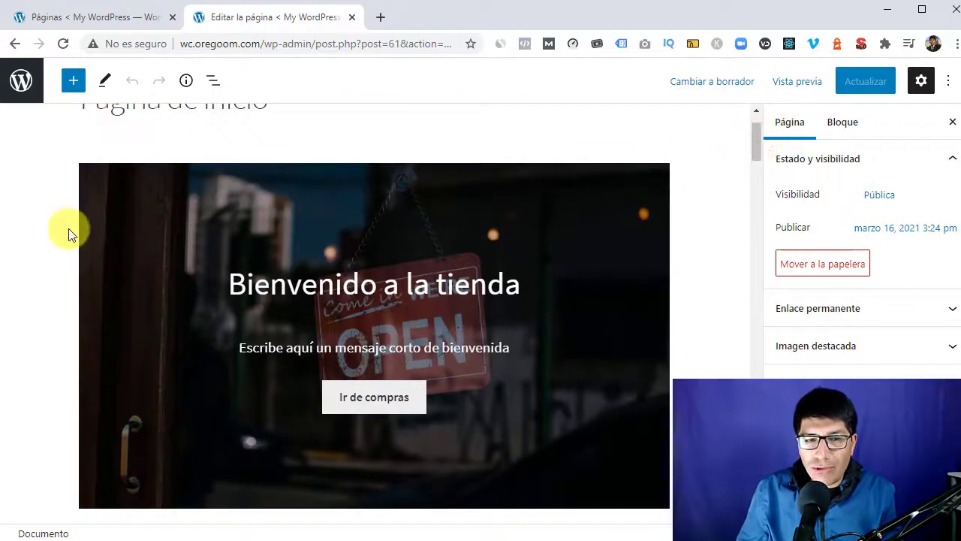
scroll(396, 260, up, 1)
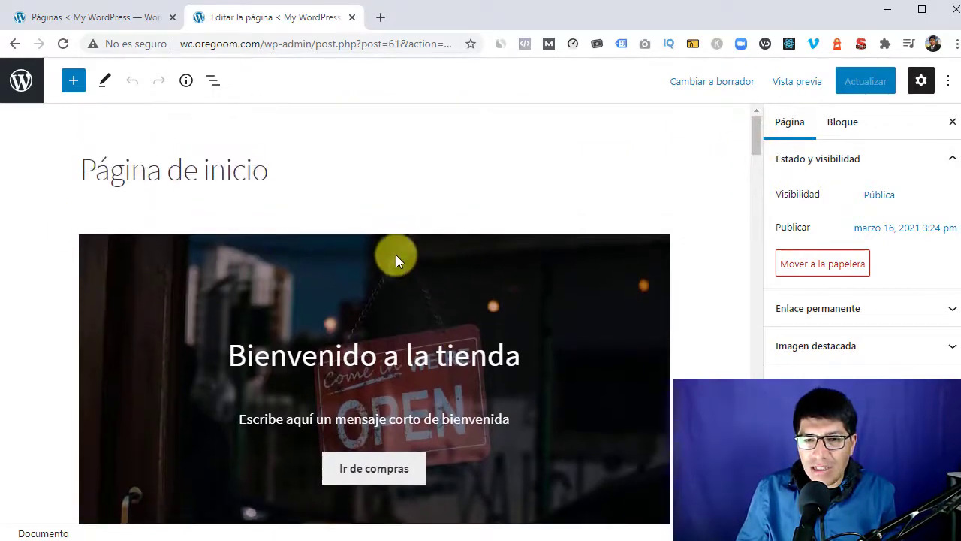
- Delete the "Bienvenido a la tienda" cover block from the home page
click(397, 299)
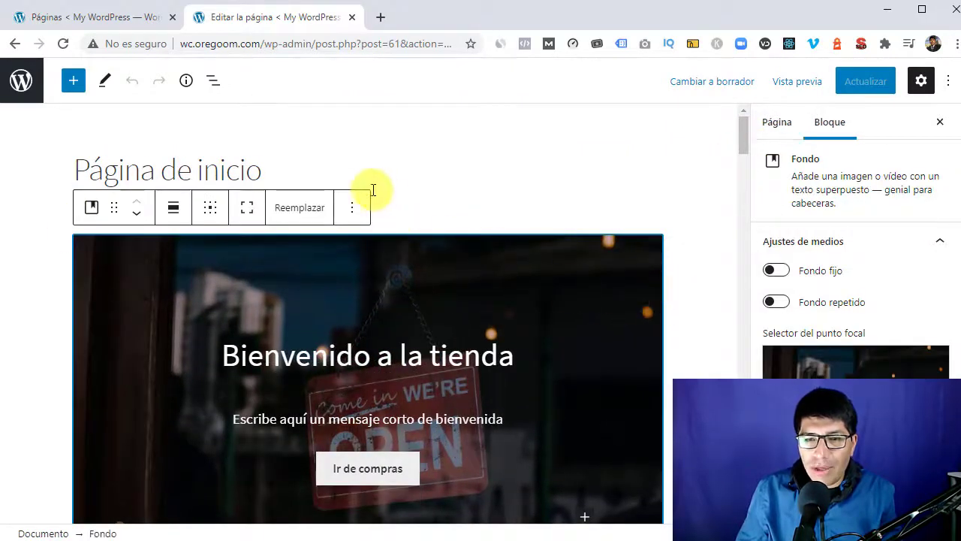
scroll(189, 268, down, 2)
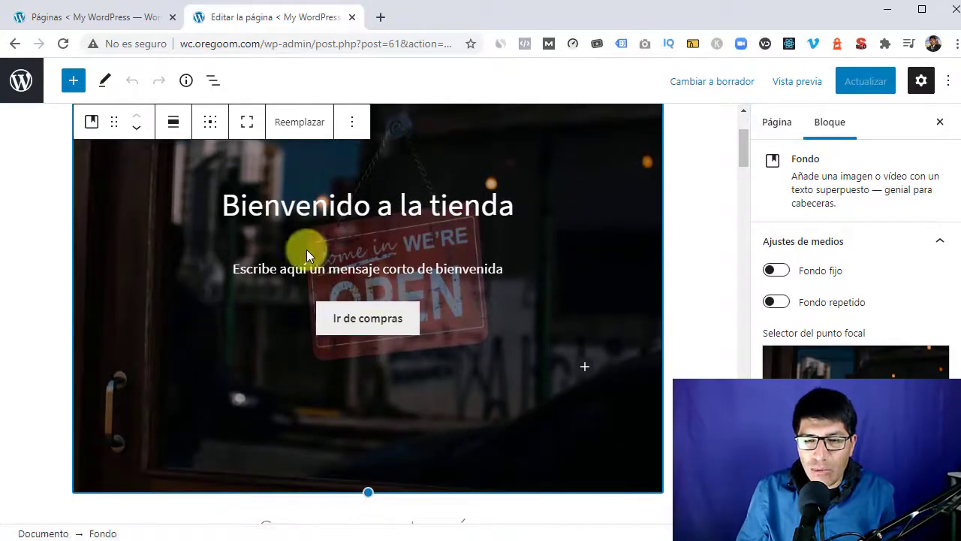
scroll(236, 300, up, 2)
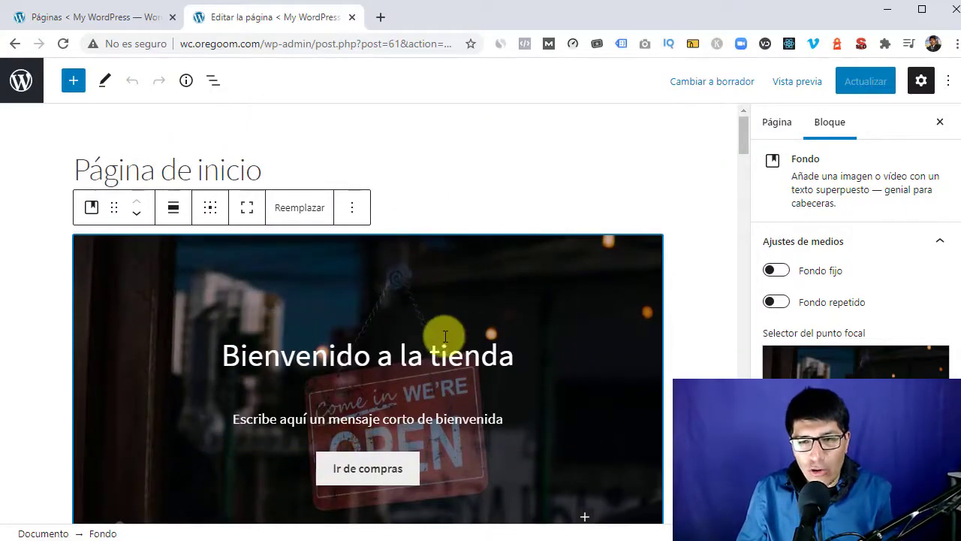
click(353, 208)
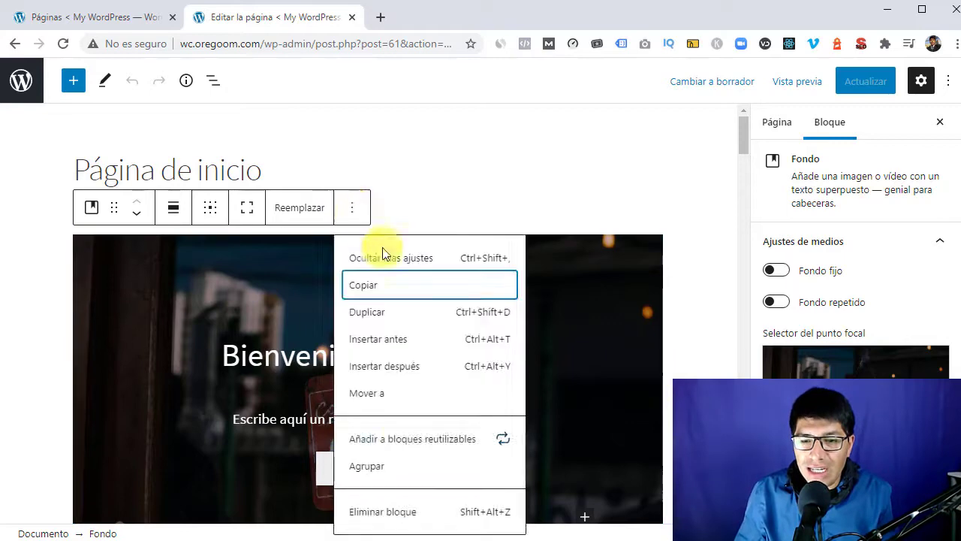
click(386, 516)
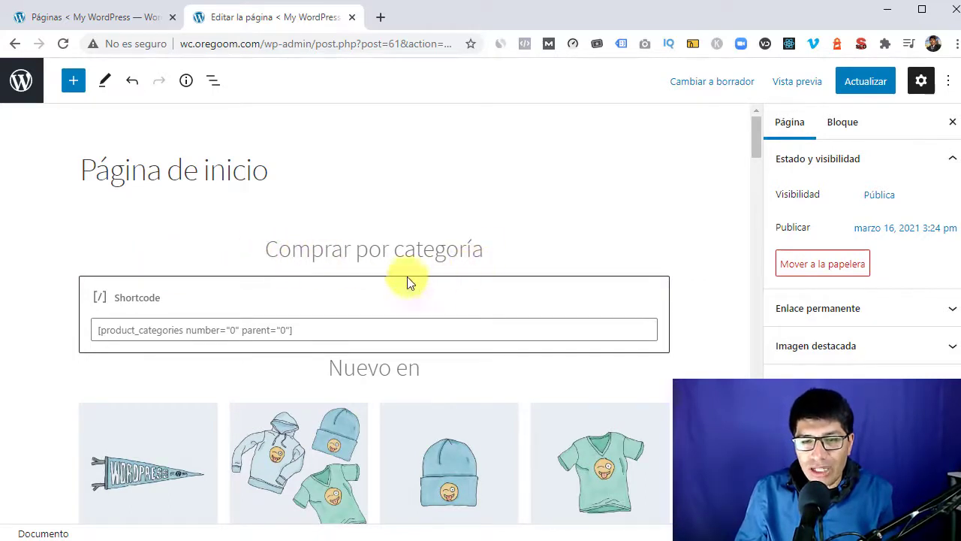
- Delete the product categories shortcode block and its "Comprar por categoría" heading
click(349, 285)
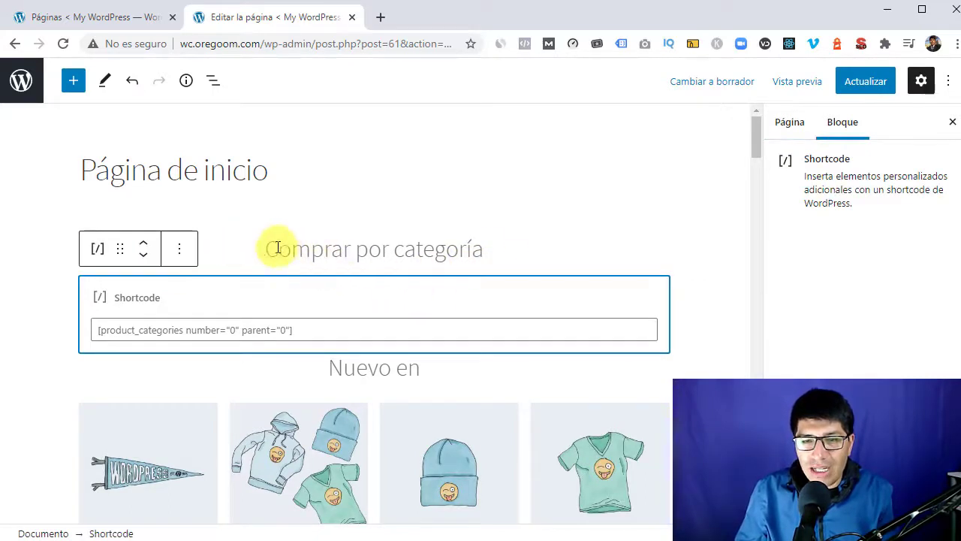
click(180, 248)
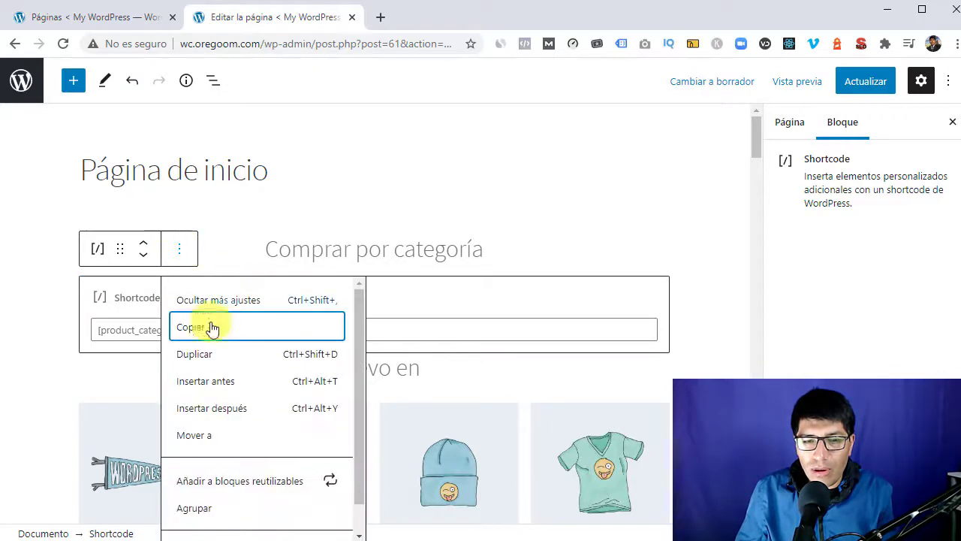
scroll(215, 481, down, 1)
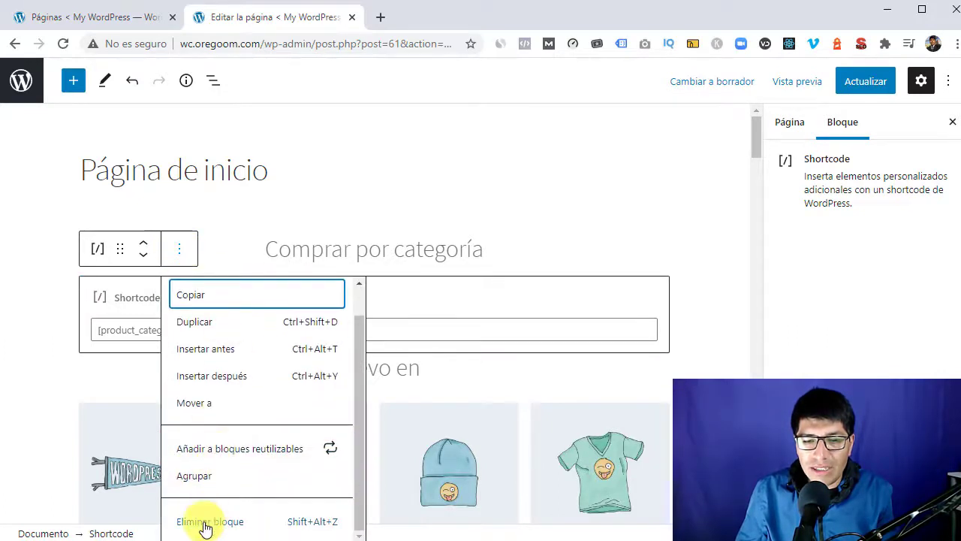
click(205, 521)
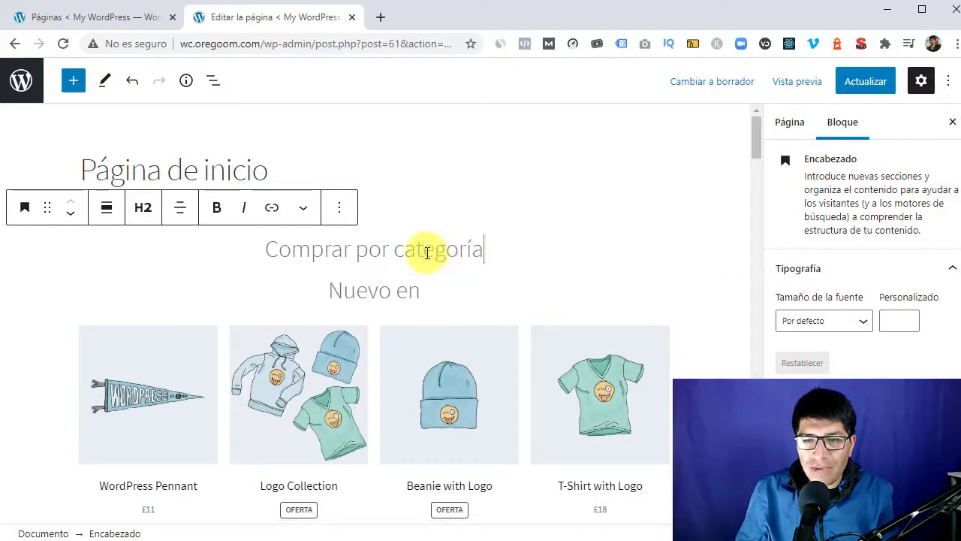
click(339, 207)
scroll(402, 300, down, 1)
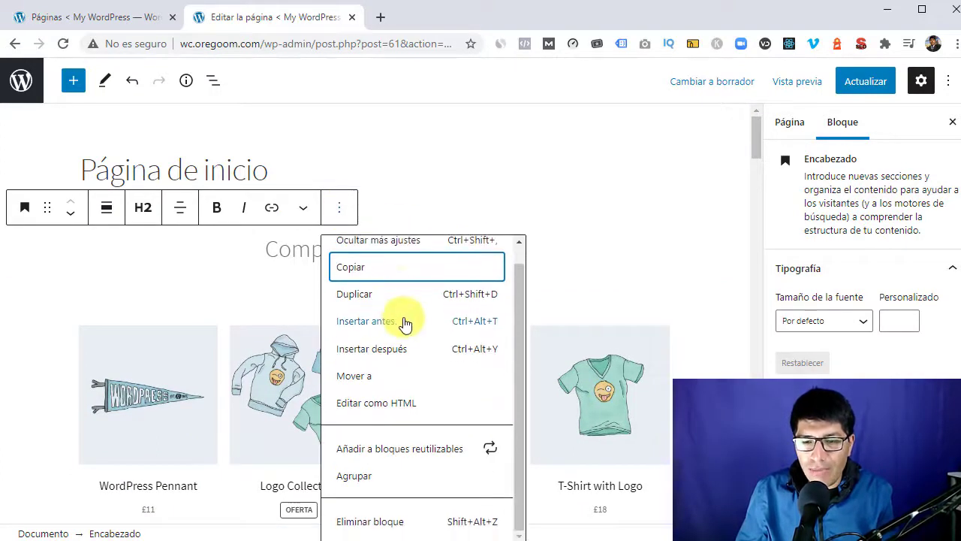
click(368, 526)
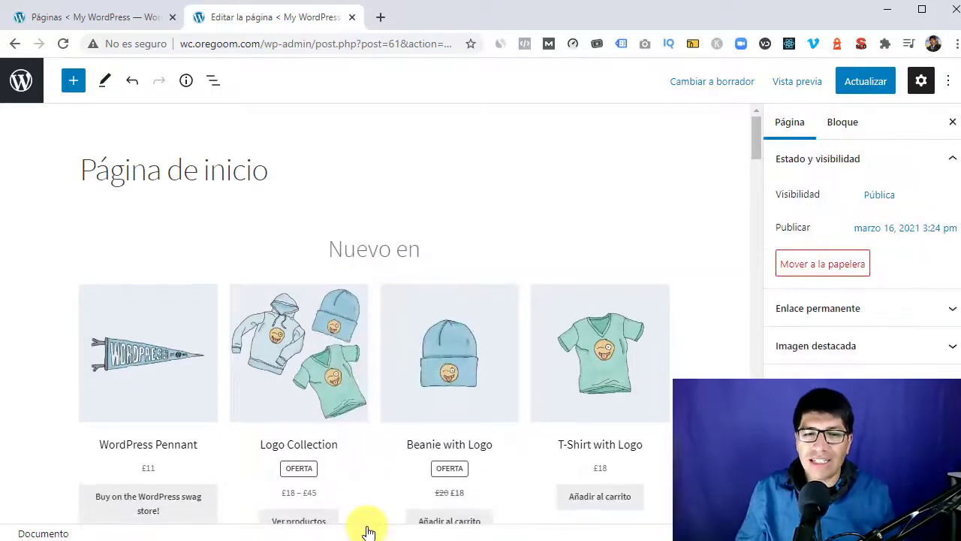
- Delete the on-sale products block and its "En oferta" heading from the home page
scroll(43, 253, down, 1)
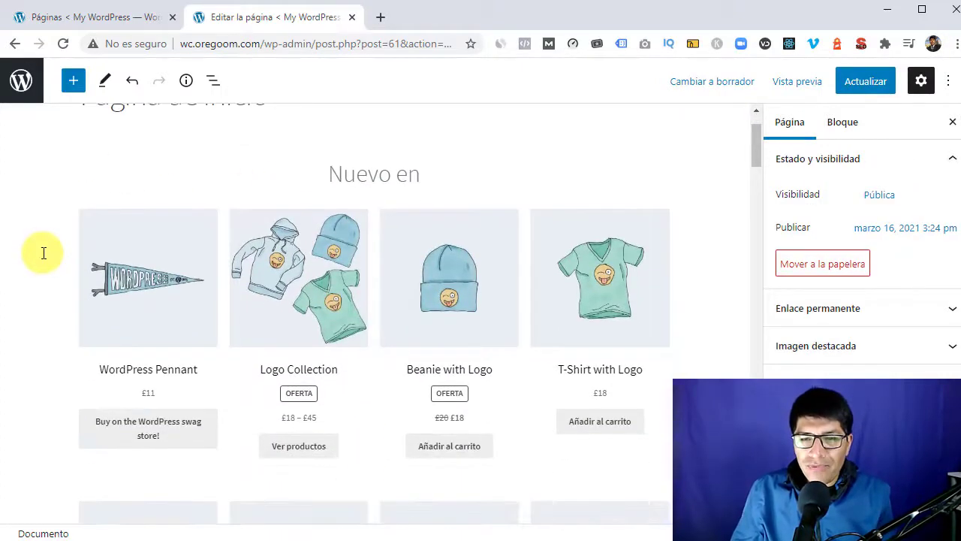
click(397, 172)
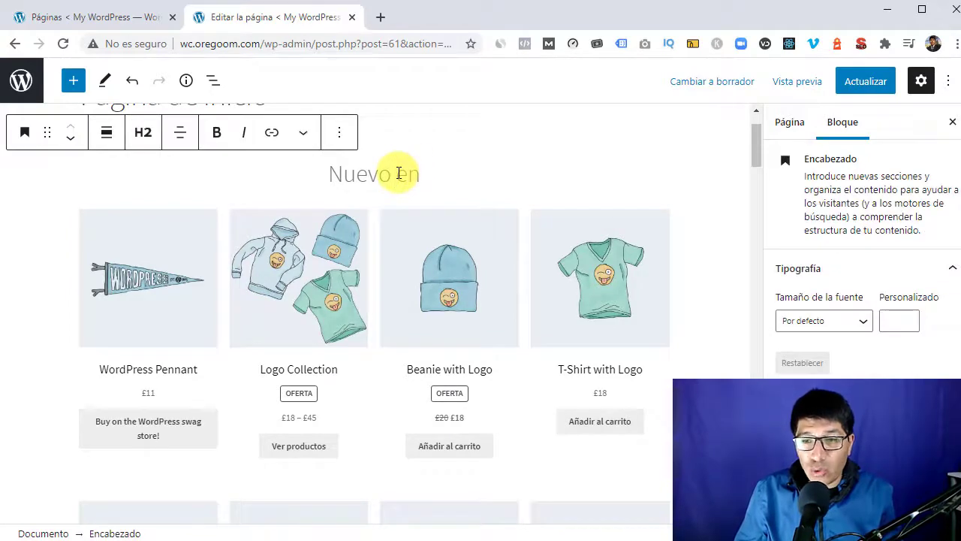
scroll(396, 174, down, 14)
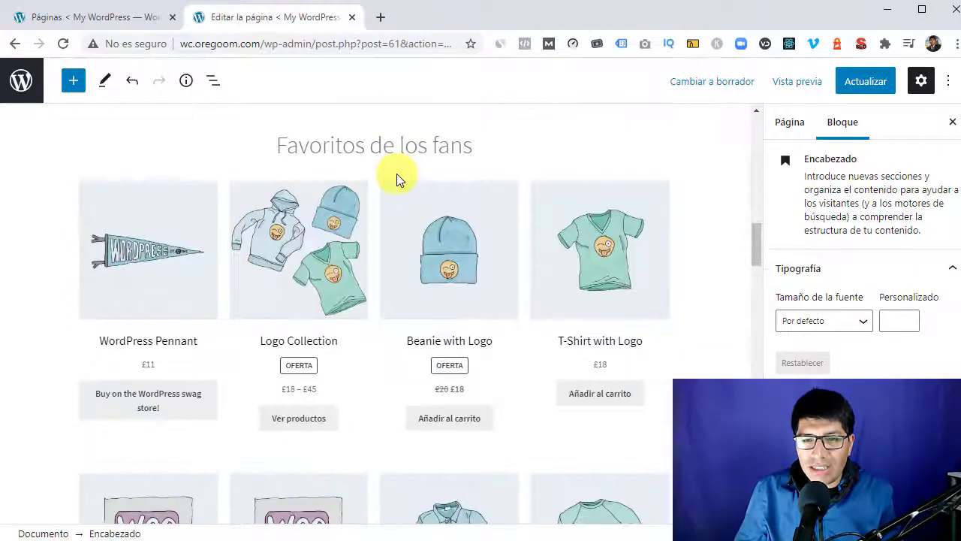
scroll(396, 173, up, 1)
click(381, 220)
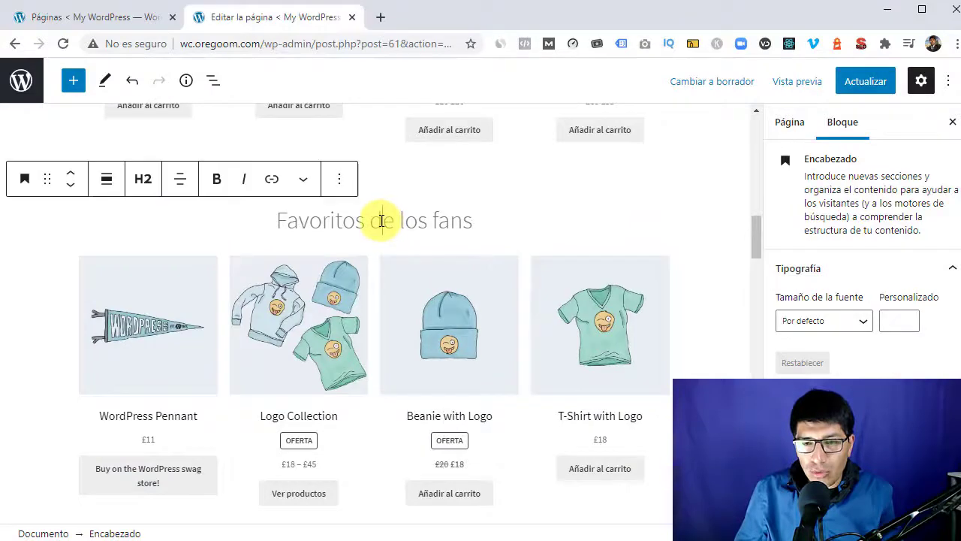
scroll(381, 220, down, 12)
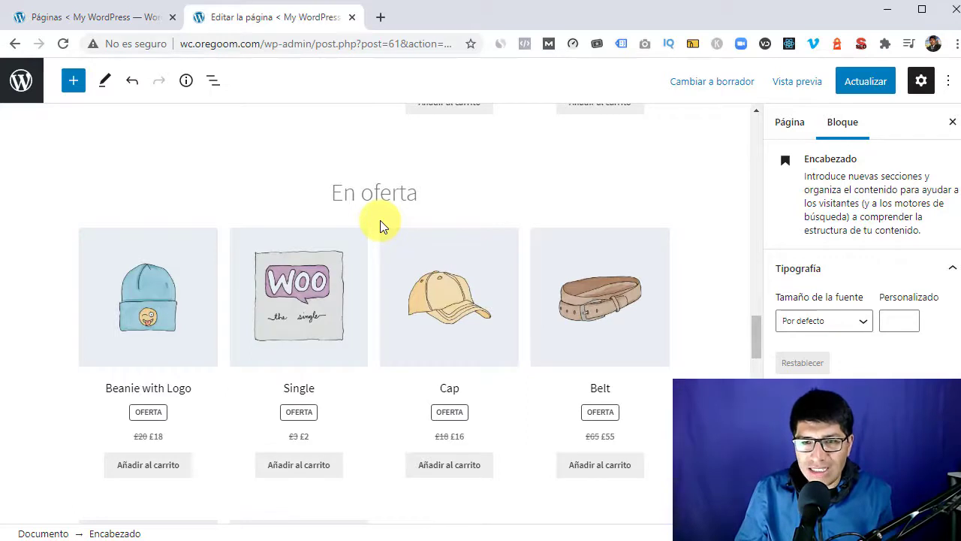
click(524, 243)
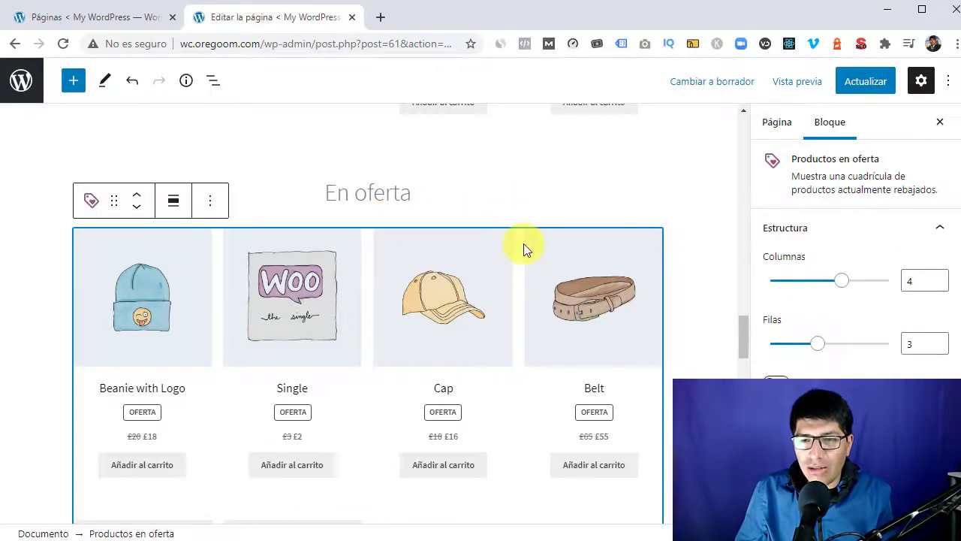
scroll(325, 269, down, 4)
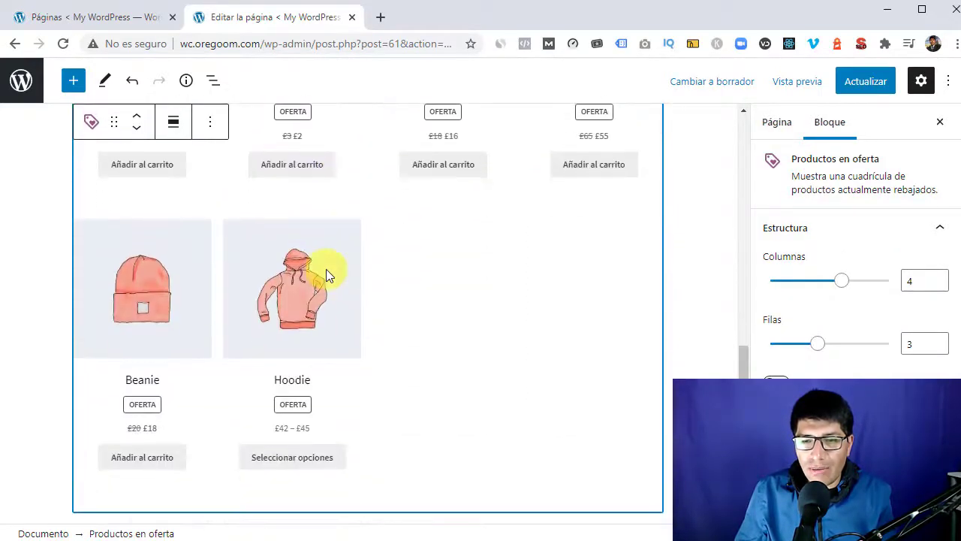
scroll(326, 268, up, 4)
click(211, 204)
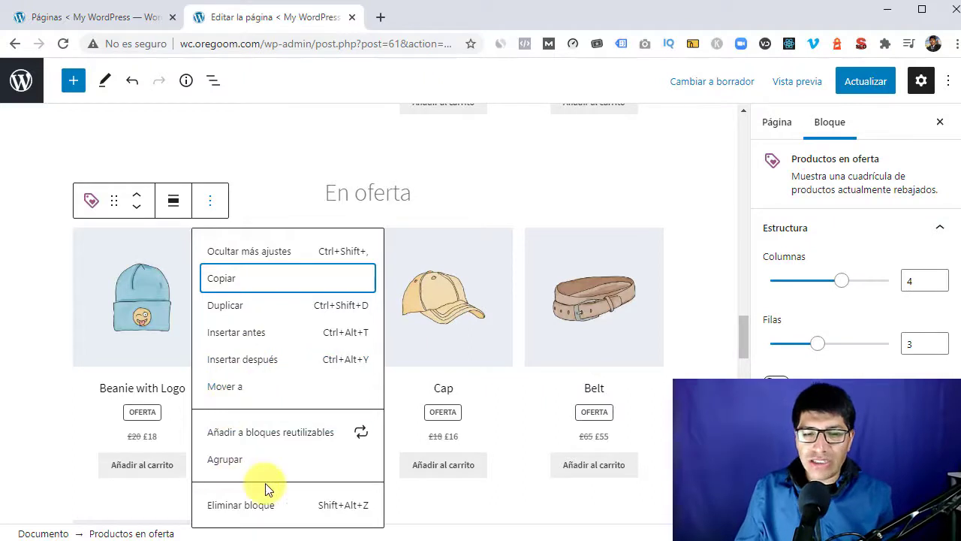
click(263, 510)
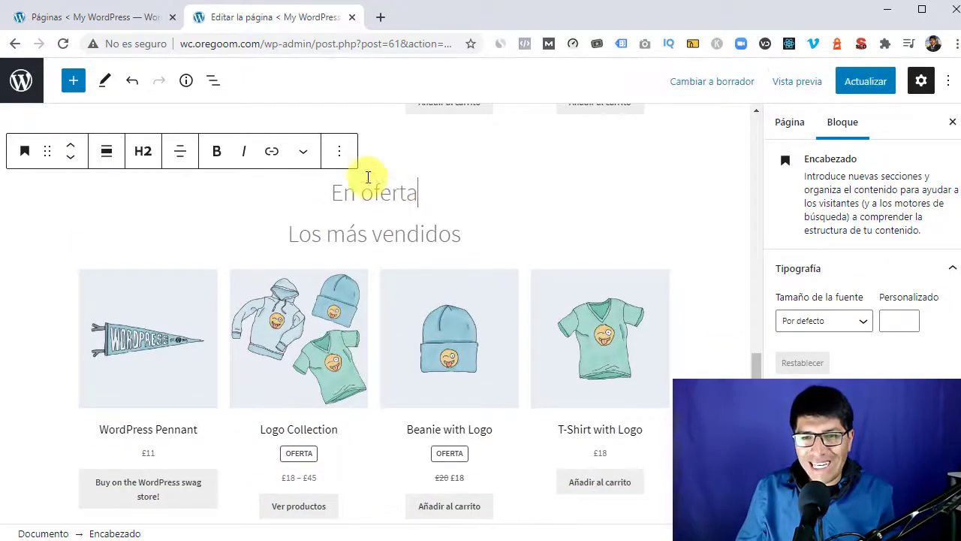
click(339, 150)
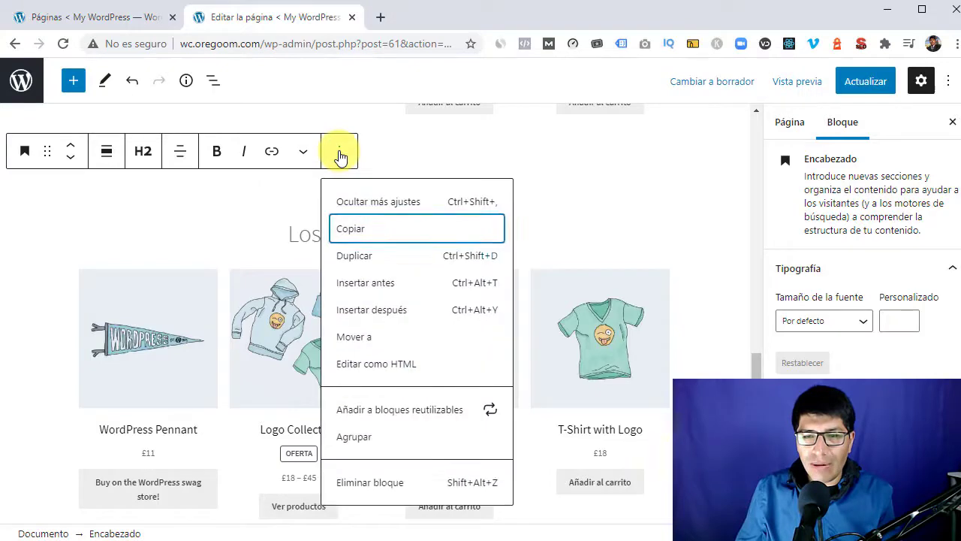
click(368, 482)
- Update the home page and open its published version
scroll(301, 348, up, 7)
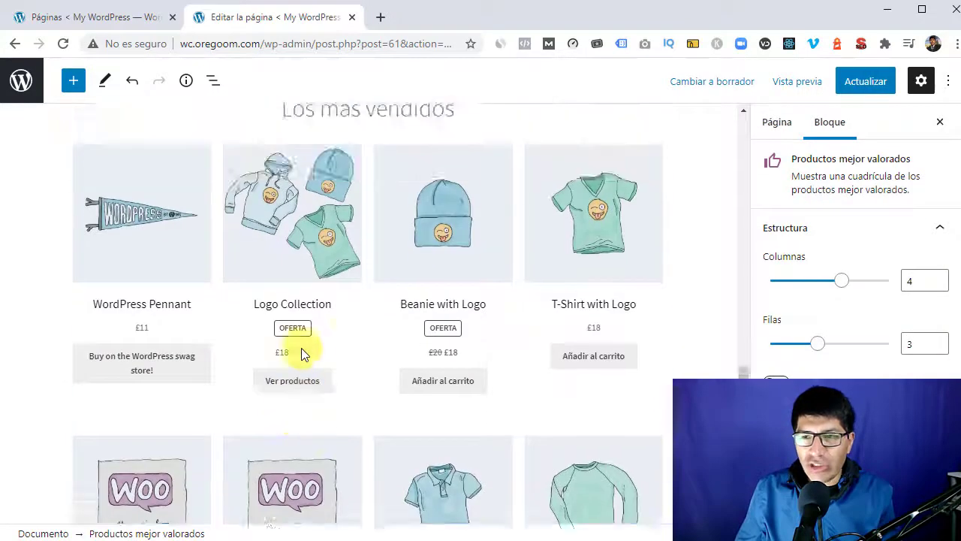
scroll(301, 348, down, 7)
click(867, 88)
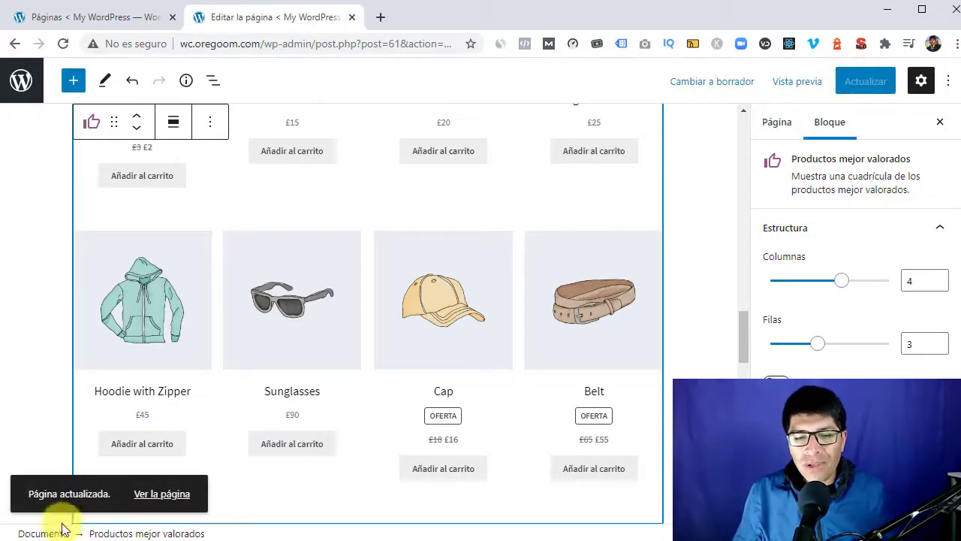
click(159, 496)
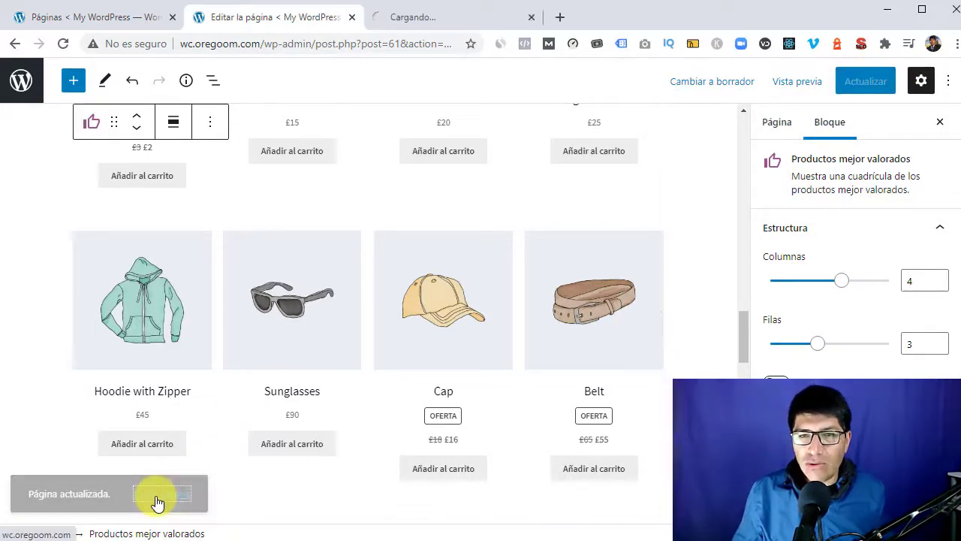
- Review the product sections on the published home page, from "Nuevo en" down to "Los más vendidos"
click(419, 21)
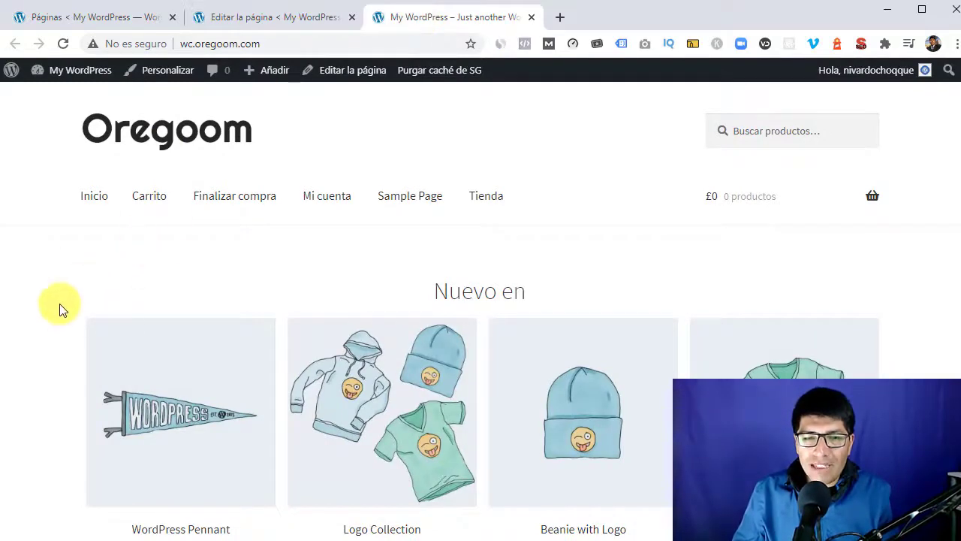
scroll(315, 294, down, 15)
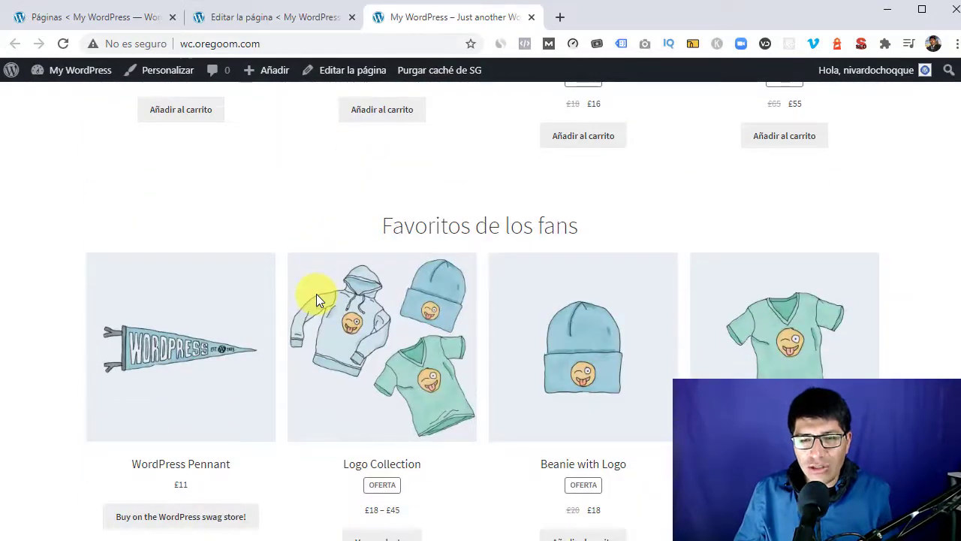
scroll(316, 294, down, 11)
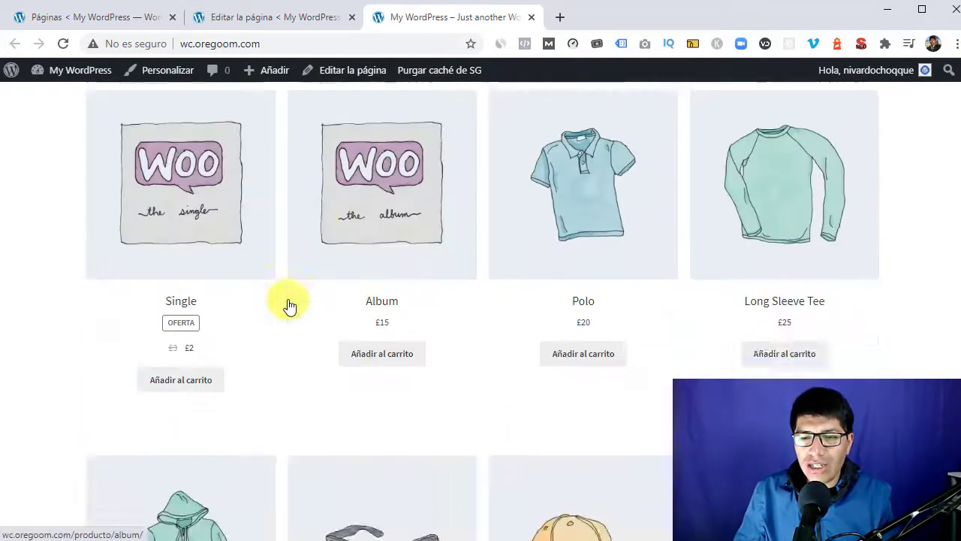
scroll(290, 305, down, 4)
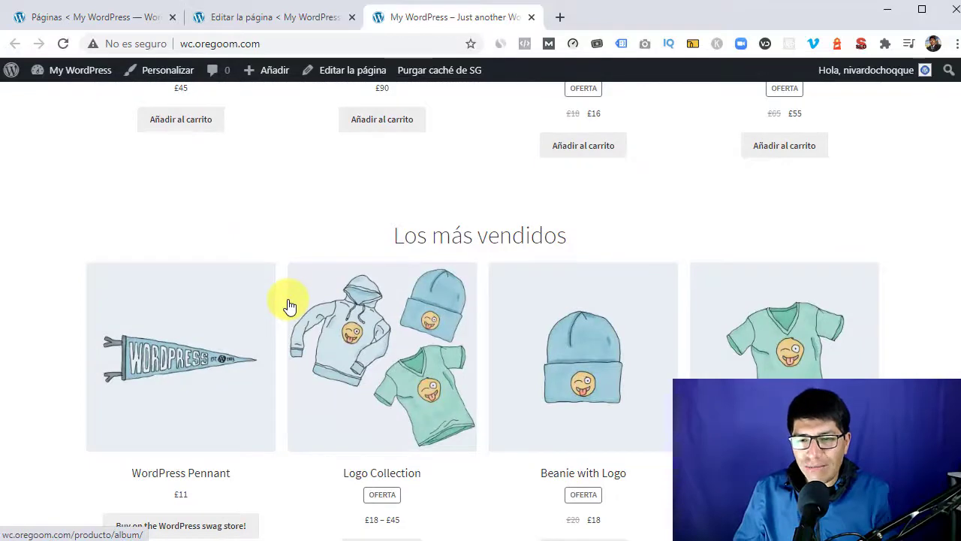
scroll(290, 305, up, 8)
scroll(290, 306, down, 5)
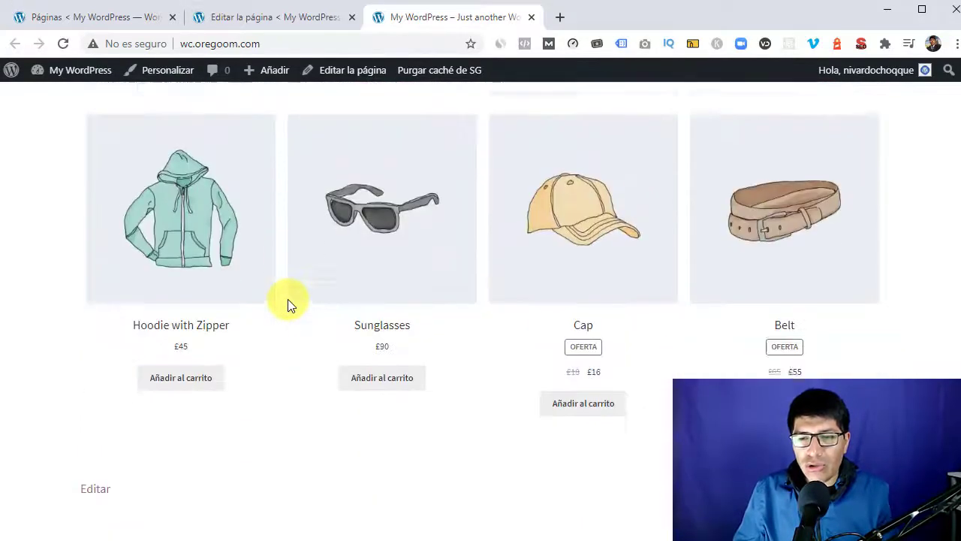
scroll(288, 299, up, 4)
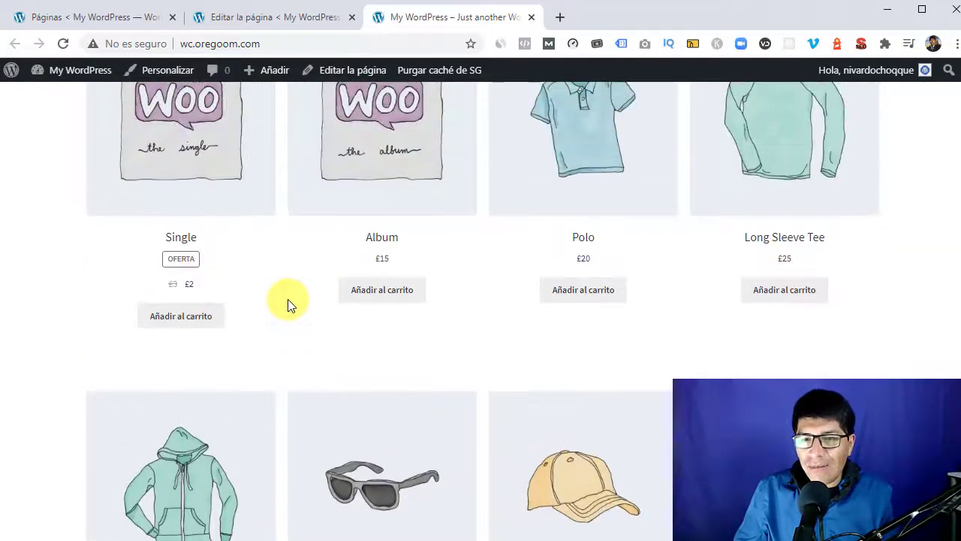
scroll(288, 299, up, 3)
scroll(288, 305, down, 8)
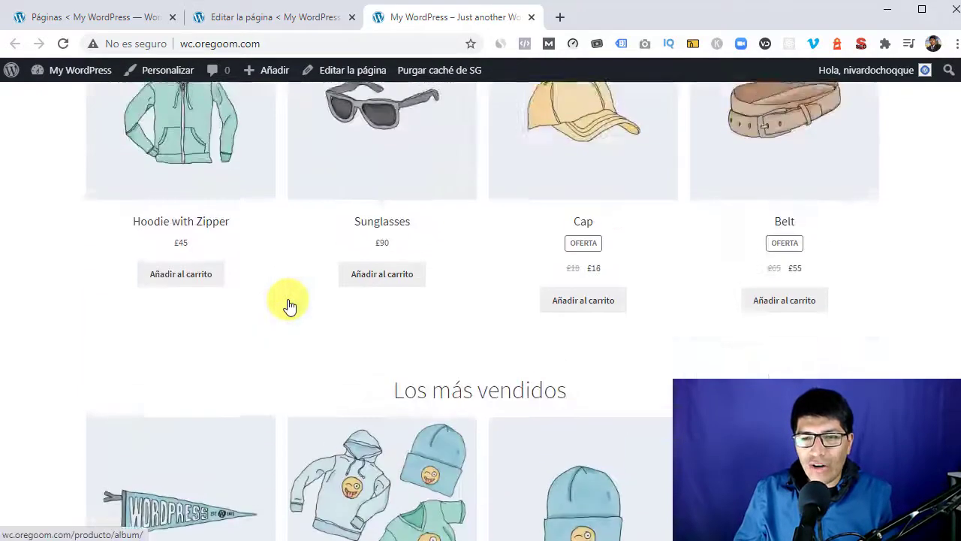
scroll(288, 299, up, 4)
- Return to the home page editor and delete the "Nuevo en" heading block
click(274, 23)
scroll(347, 272, up, 6)
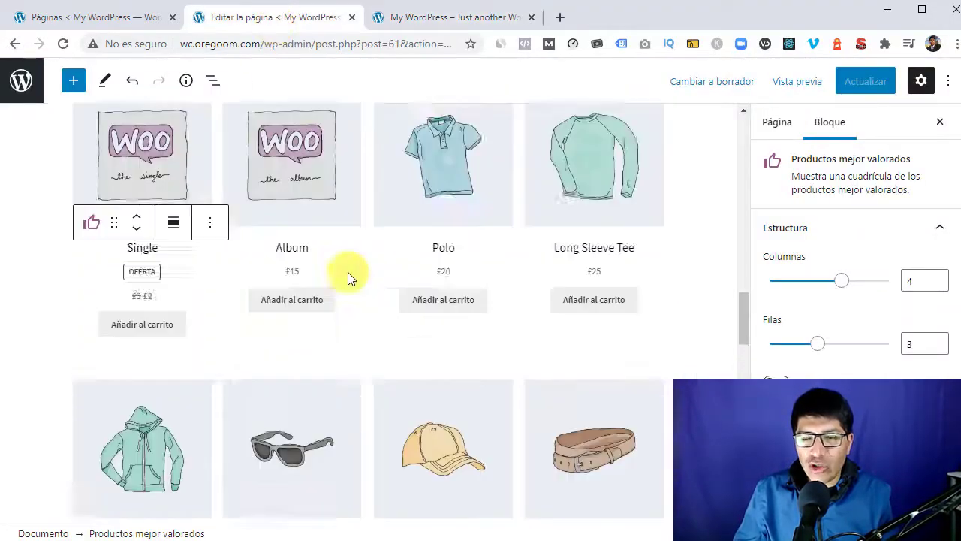
scroll(348, 272, down, 9)
scroll(348, 271, up, 5)
scroll(348, 272, up, 5)
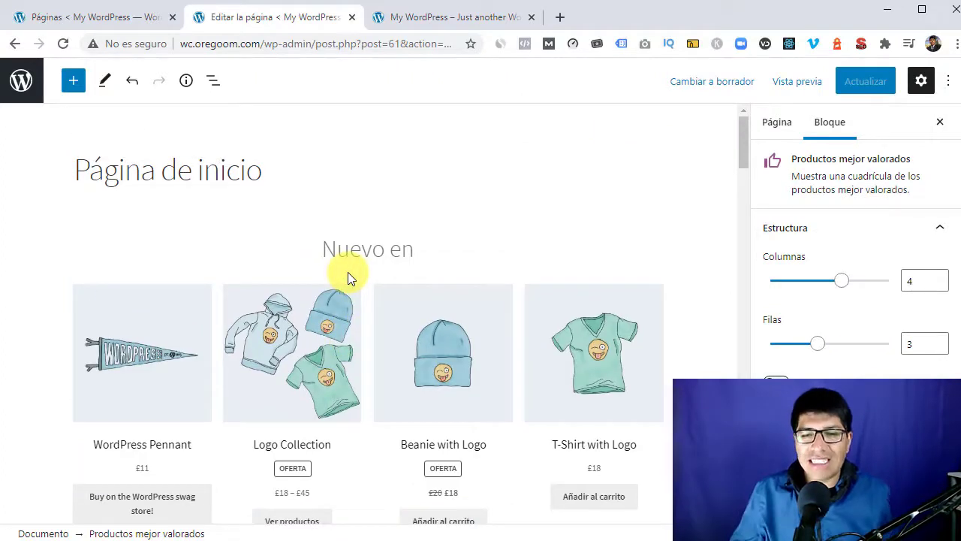
click(385, 248)
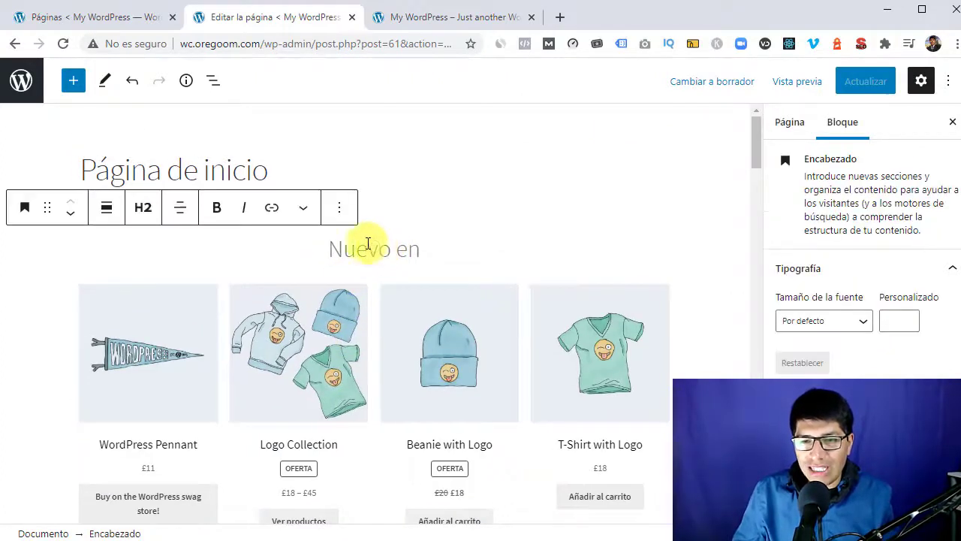
click(341, 208)
scroll(350, 493, down, 1)
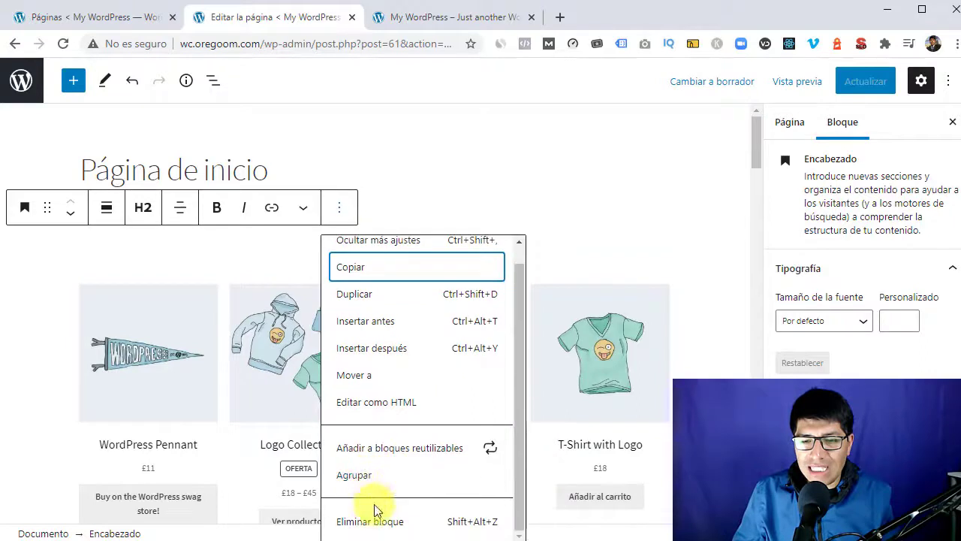
key(Return)
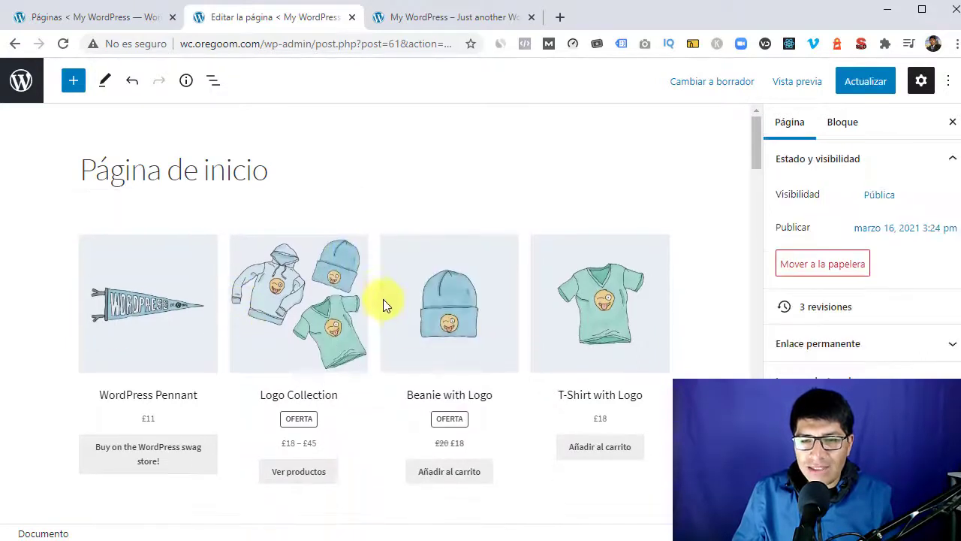
- Delete the Productos más recientes block directly under the page title
click(376, 291)
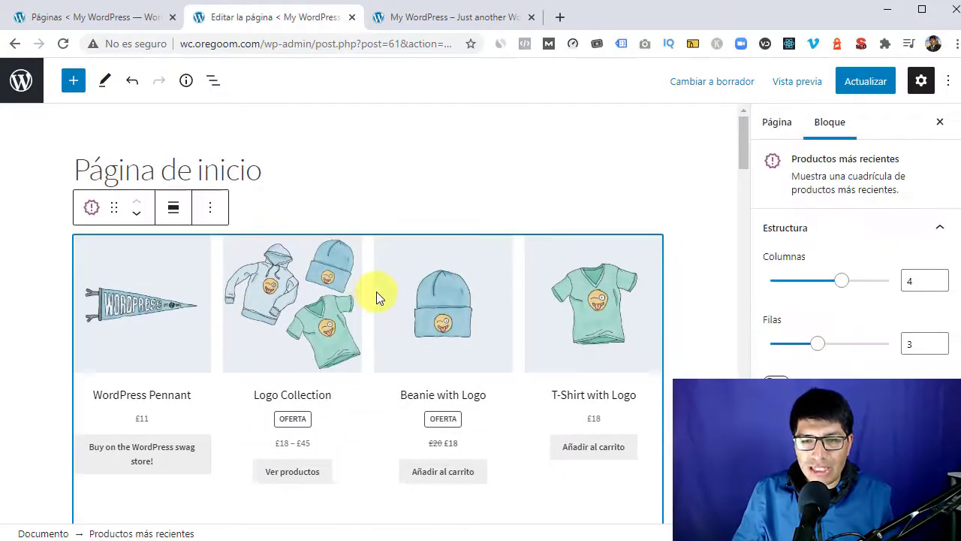
click(217, 211)
click(251, 512)
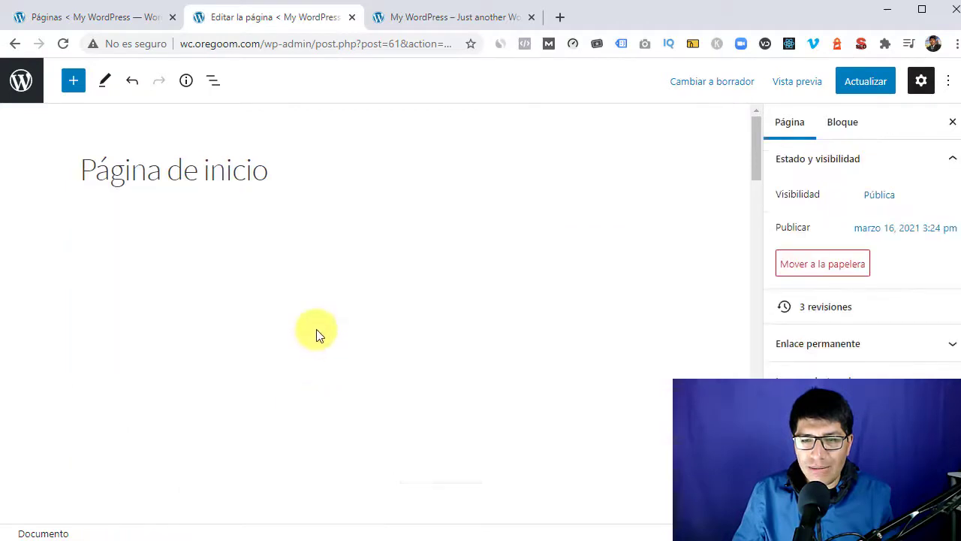
- Look through the remaining "Favoritos de los fans" and "Los más vendidos" sections in the editor
scroll(316, 329, down, 10)
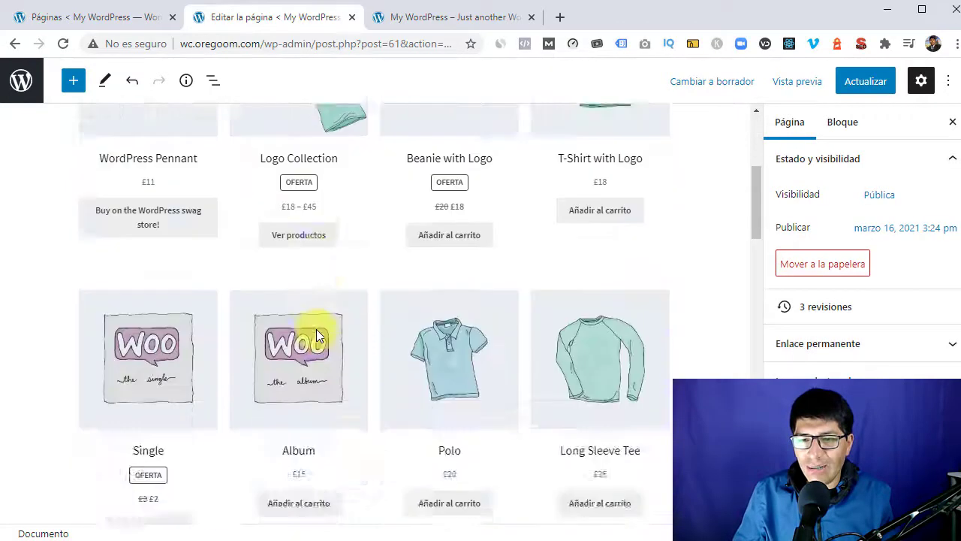
scroll(316, 329, up, 6)
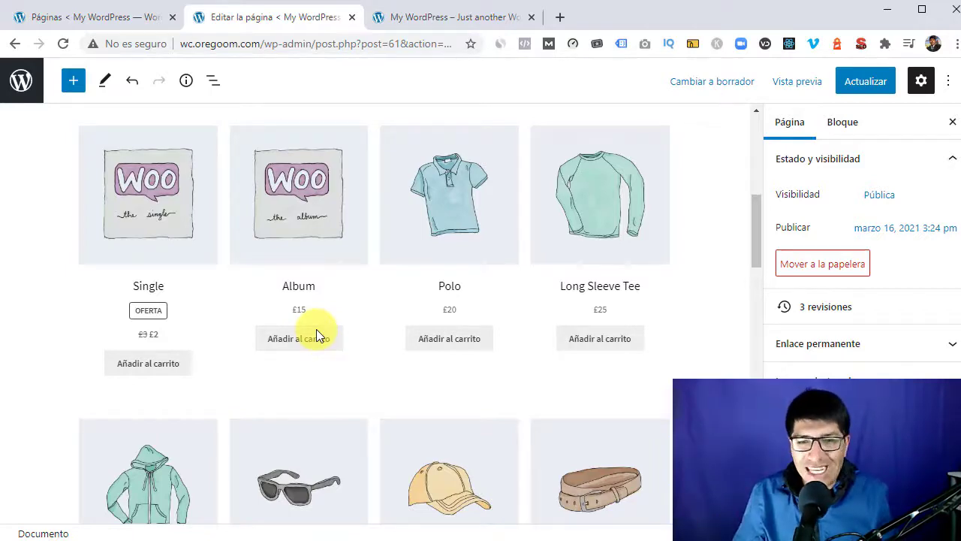
scroll(351, 317, up, 6)
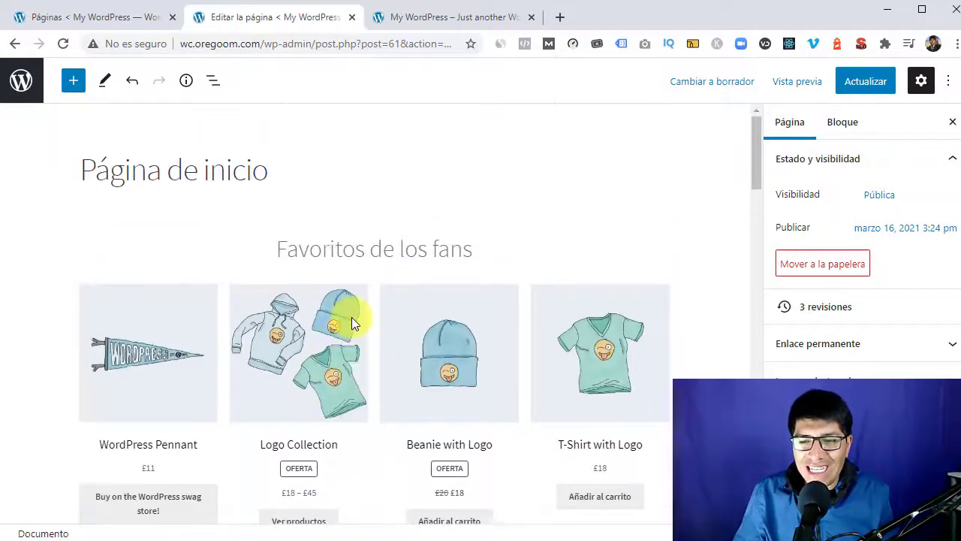
scroll(352, 317, down, 1)
mouse_move(379, 197)
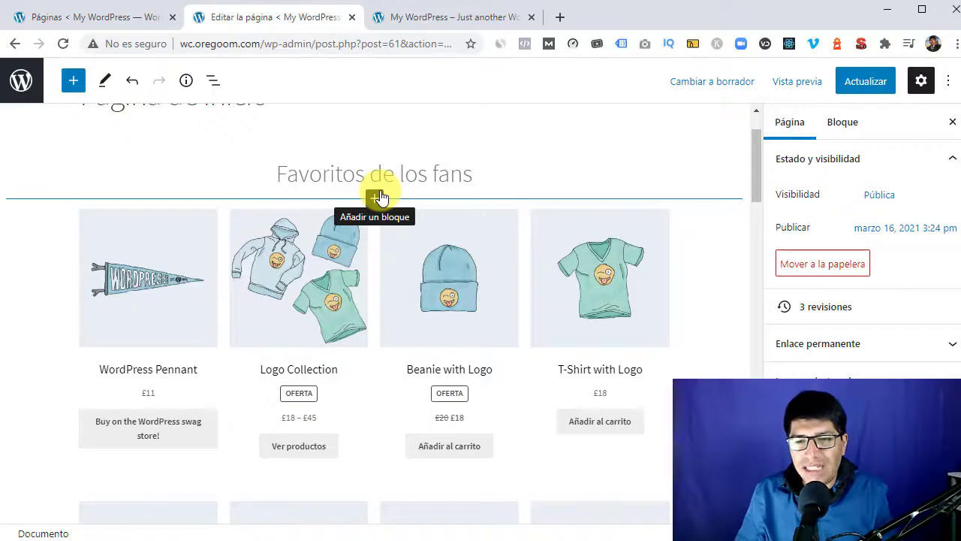
scroll(381, 197, down, 10)
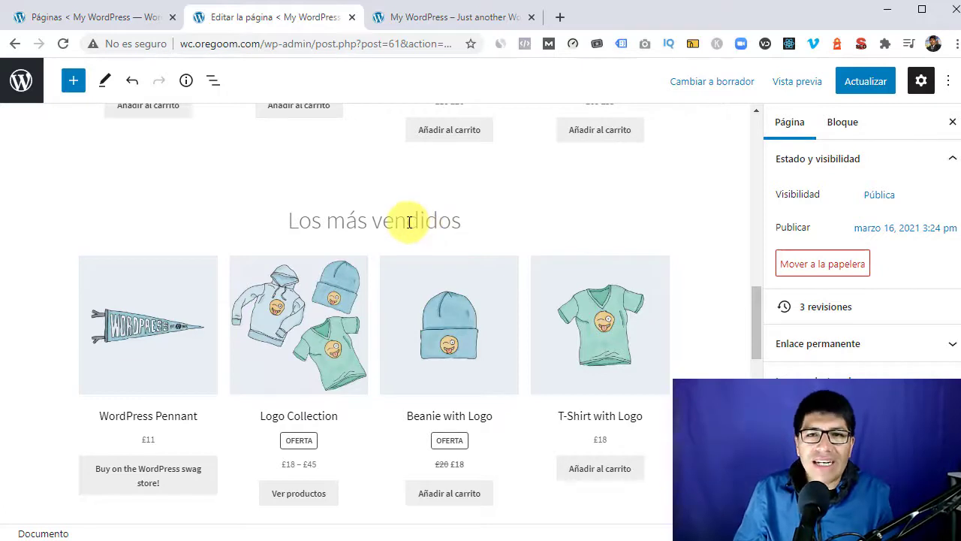
scroll(375, 203, up, 1)
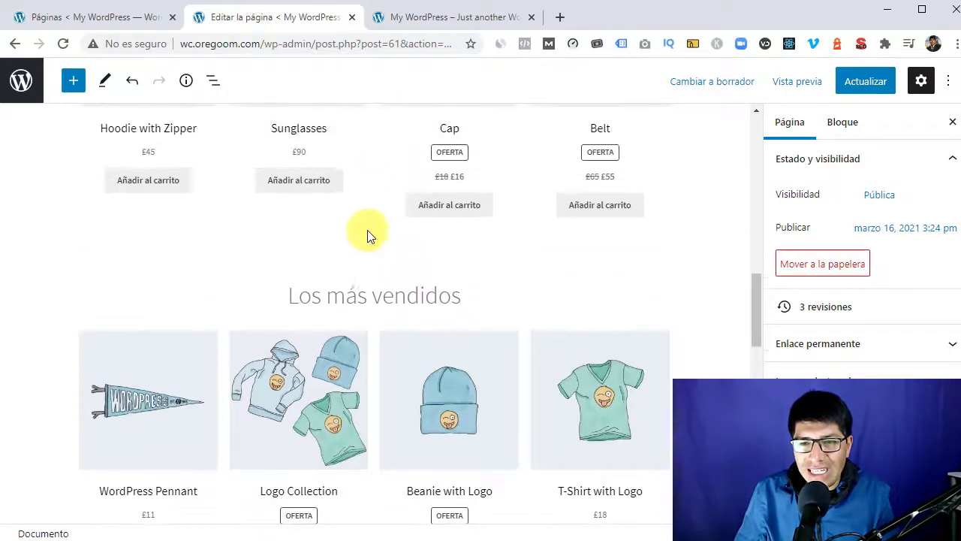
- Start adding a block above the "Los más vendidos" heading, search for "/wooc", and open the full block list
click(383, 162)
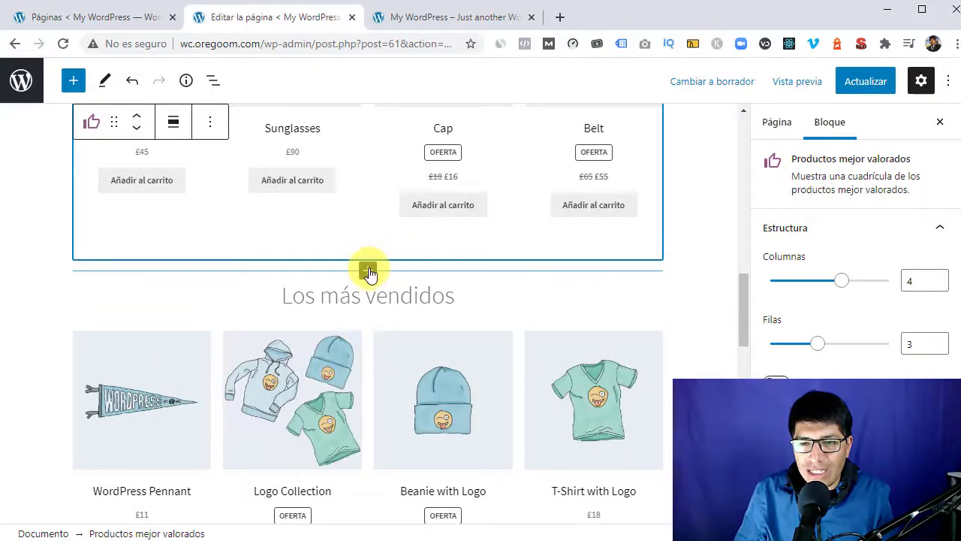
click(368, 271)
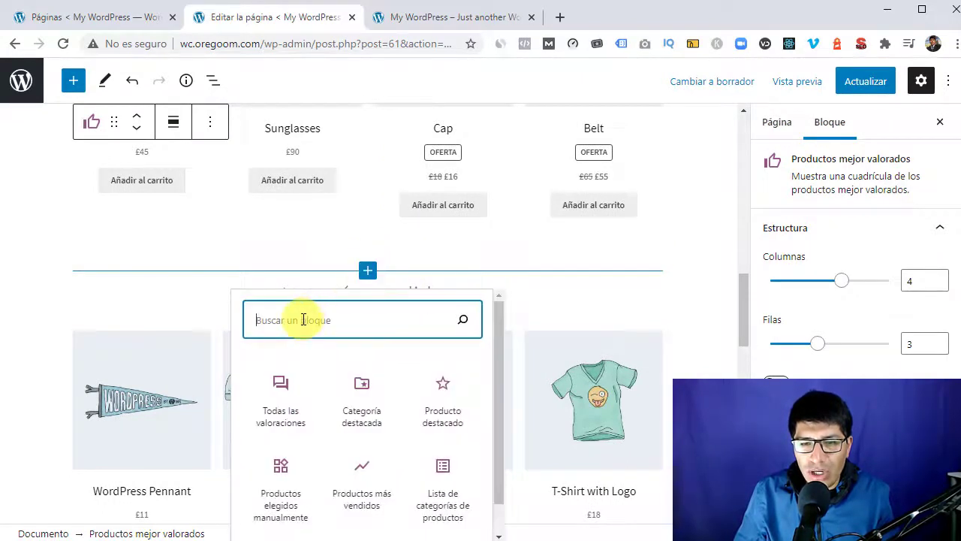
scroll(338, 389, down, 1)
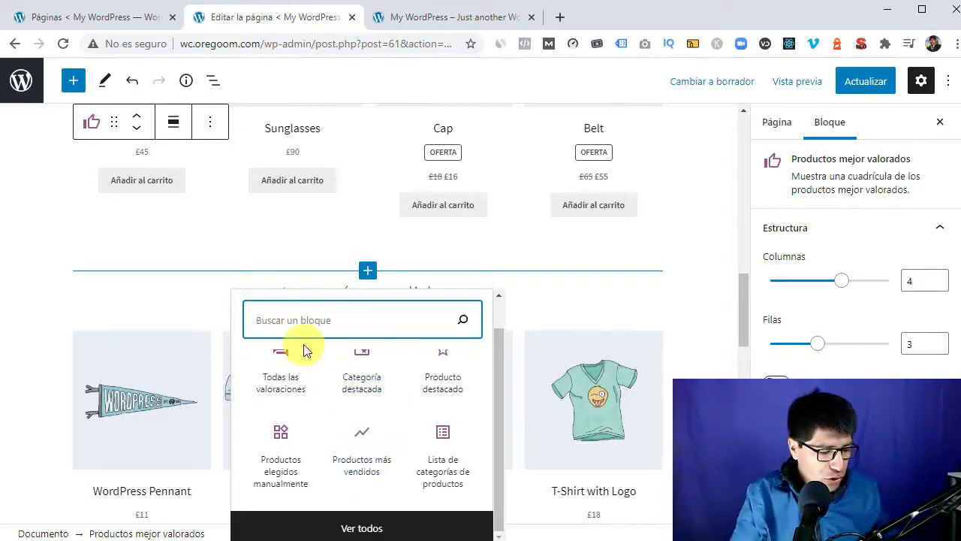
text(woo)
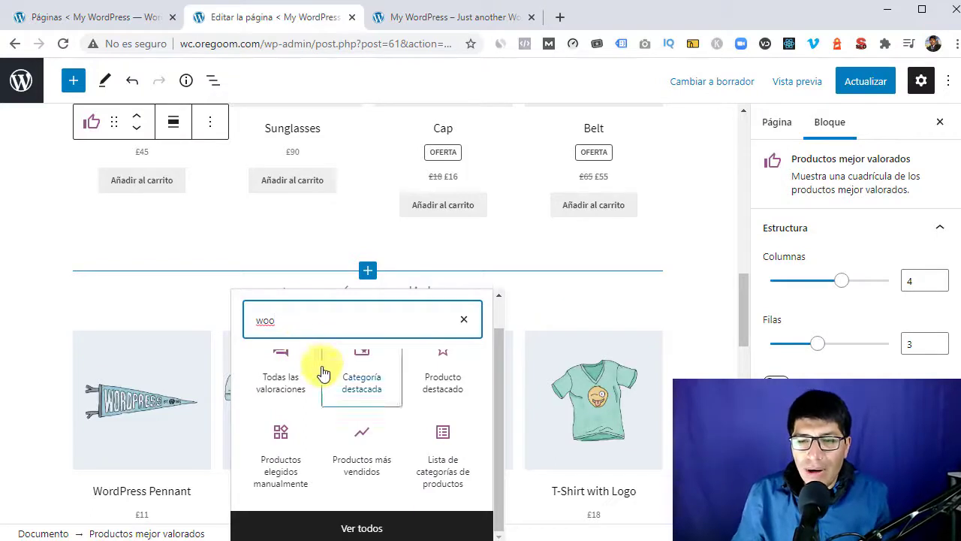
scroll(335, 404, up, 1)
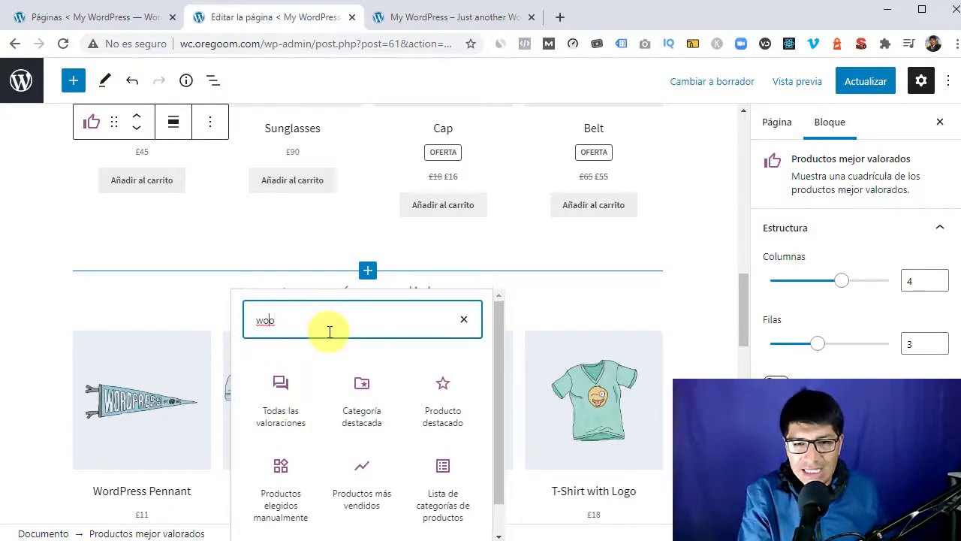
scroll(345, 451, down, 1)
click(362, 529)
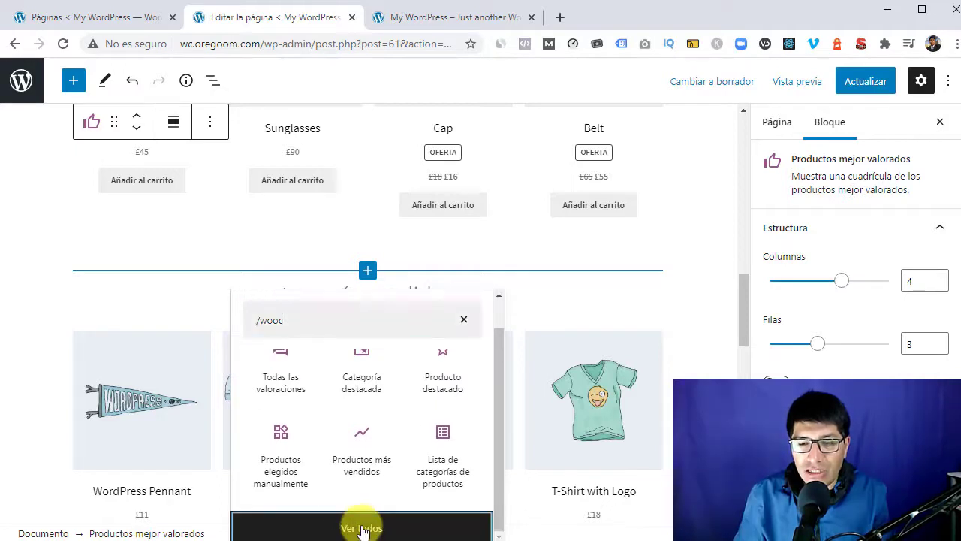
- Search the full block list for "/wooc" and insert the Productos en oferta block above "Los más vendidos"
scroll(120, 300, down, 6)
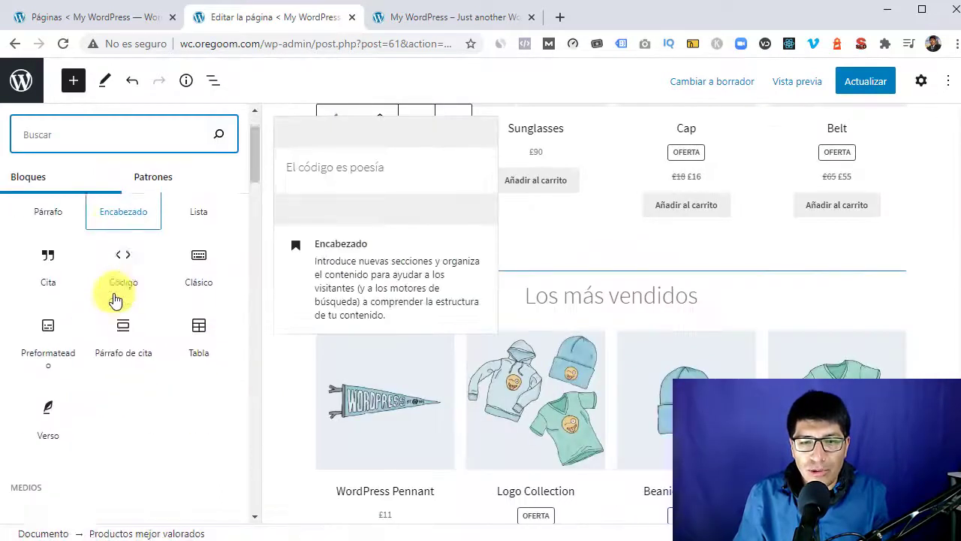
scroll(113, 303, down, 2)
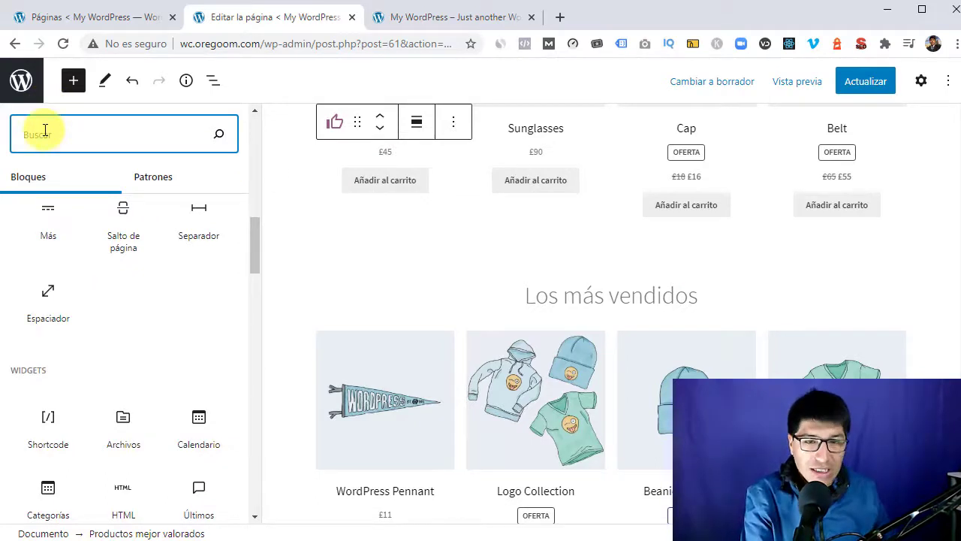
text(/)
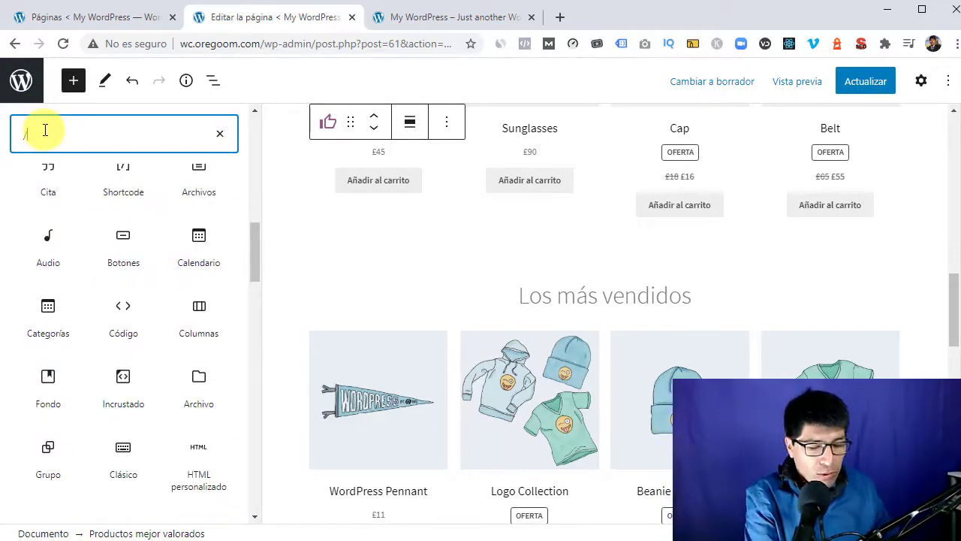
text(woo)
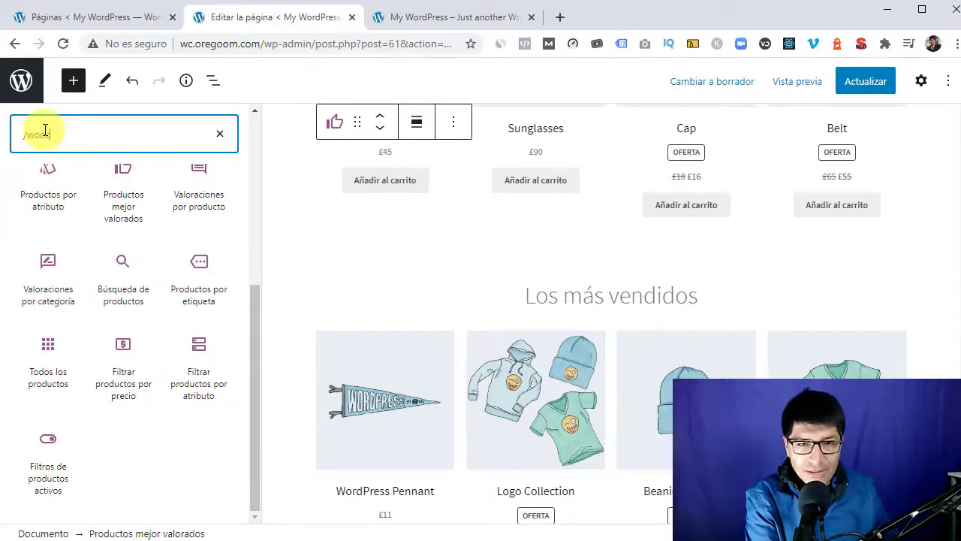
text(c)
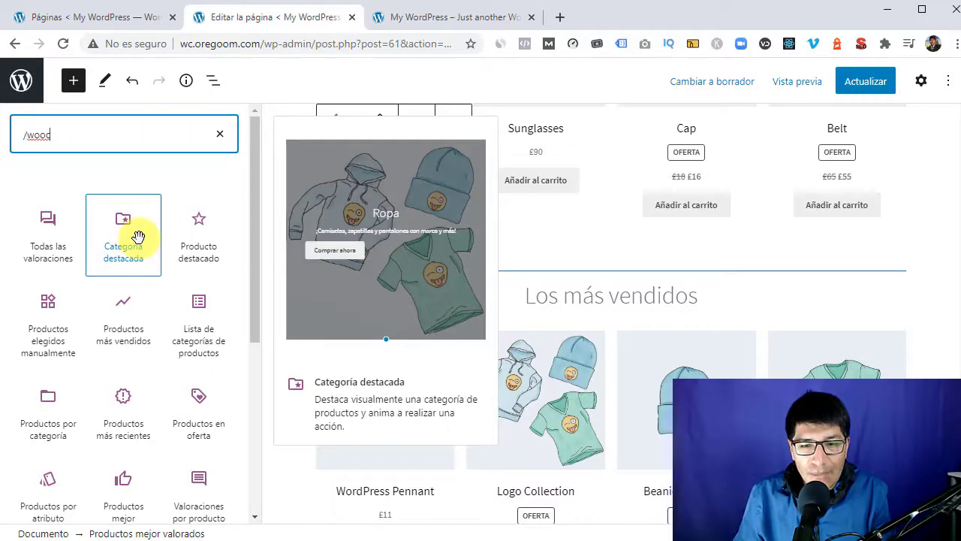
scroll(138, 237, down, 1)
scroll(138, 243, down, 1)
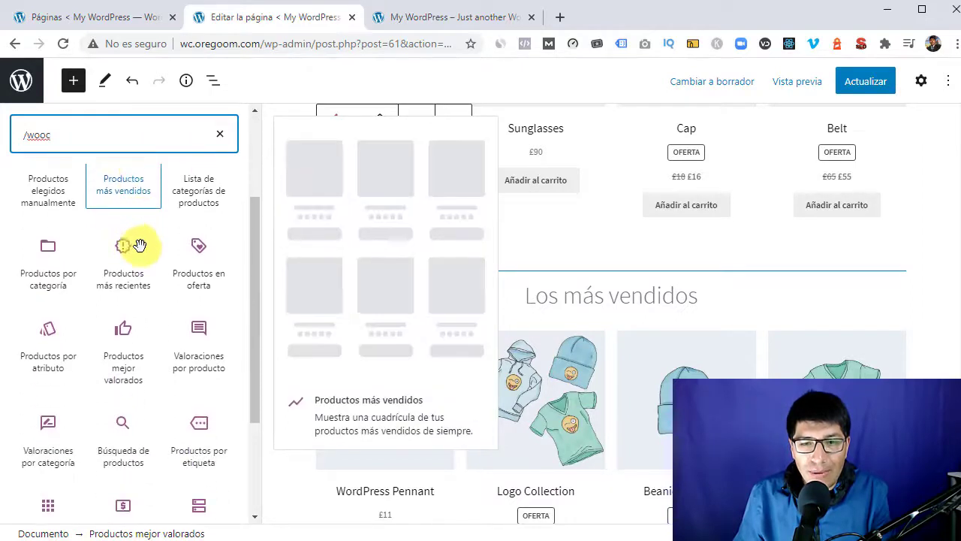
click(200, 280)
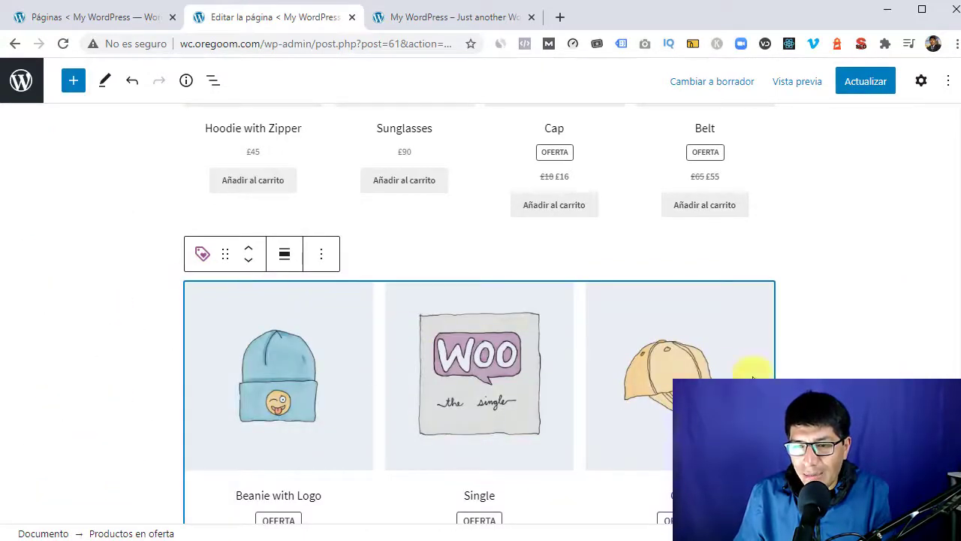
- Add a paragraph reading "Productos en oferta" directly above the on-sale products block
scroll(806, 379, down, 8)
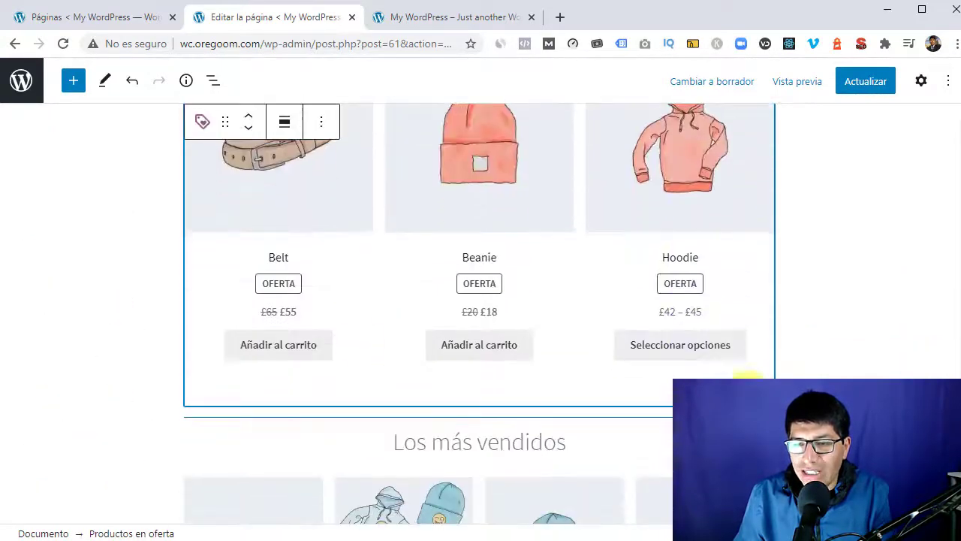
scroll(518, 358, up, 7)
click(298, 216)
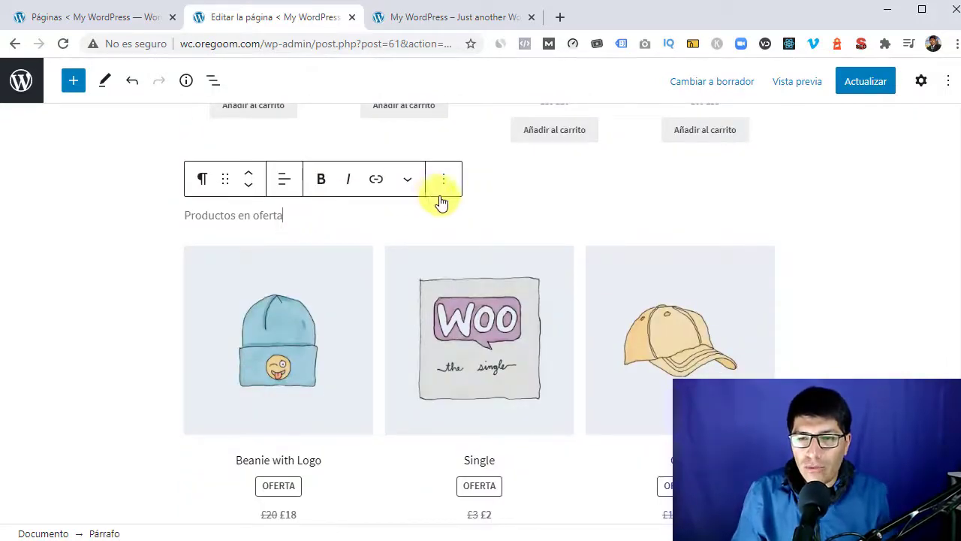
- Insert an H2 heading reading "Productos en oferta" directly above the on-sale products block and center its text
click(72, 84)
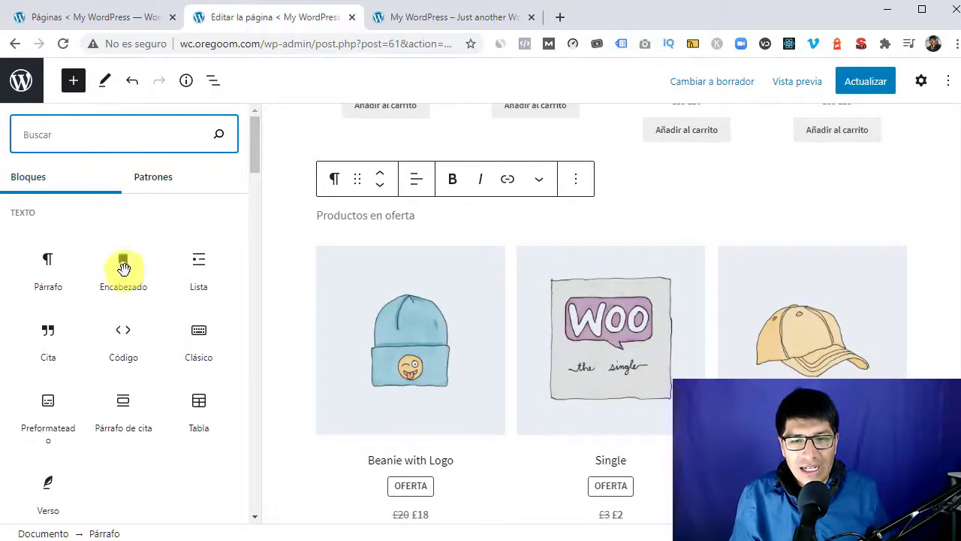
click(131, 285)
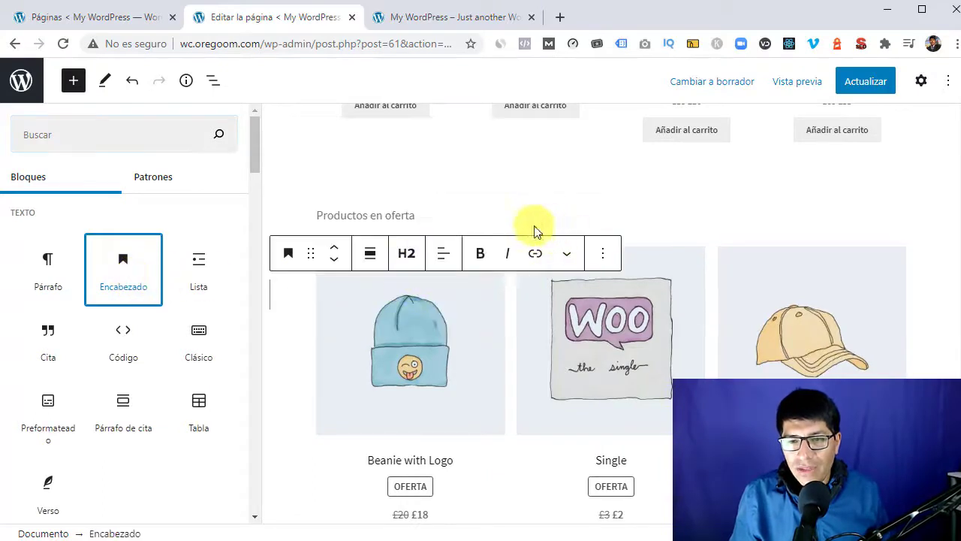
click(302, 299)
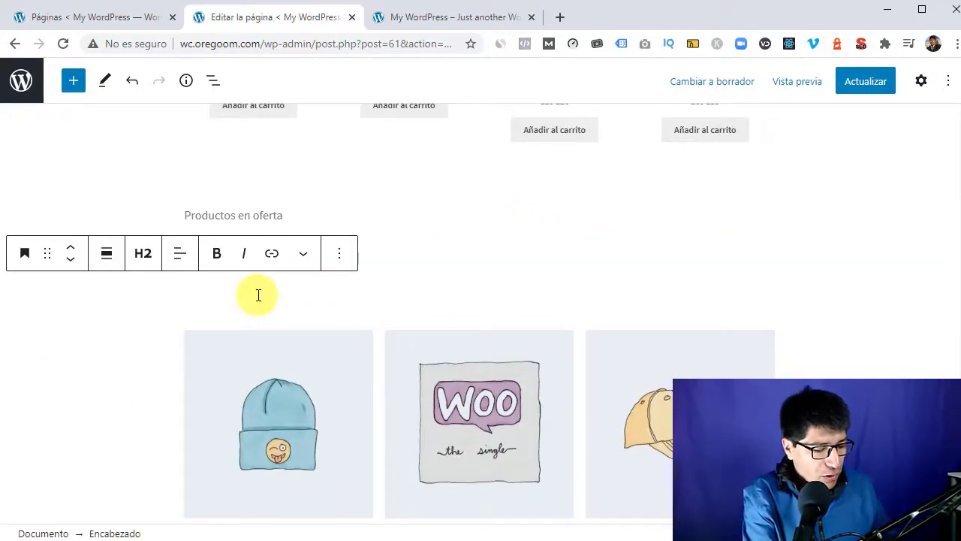
text(Productos en oferta)
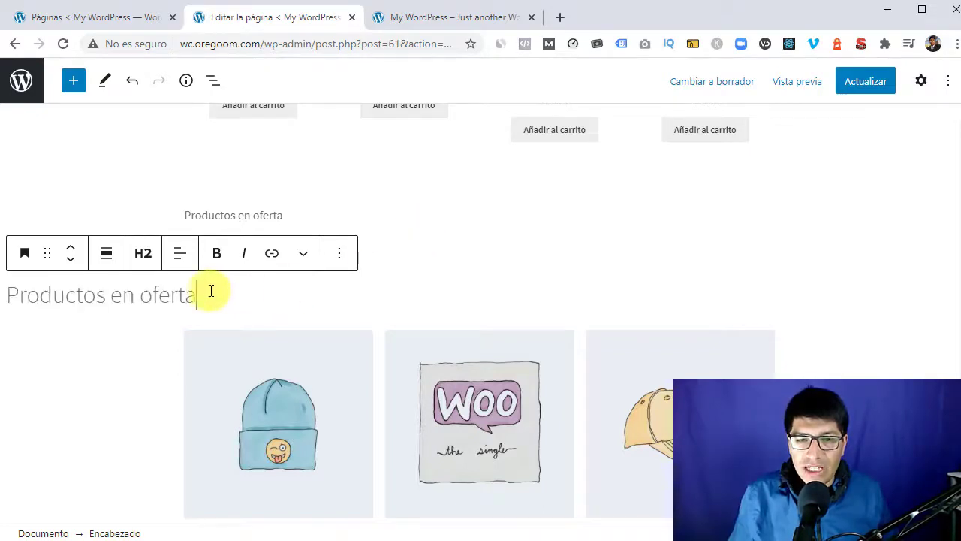
click(177, 257)
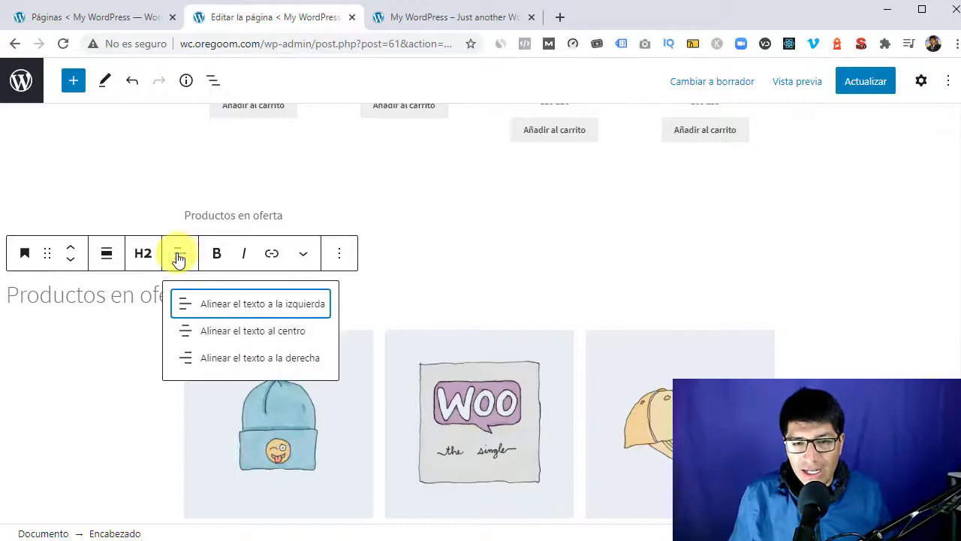
click(219, 335)
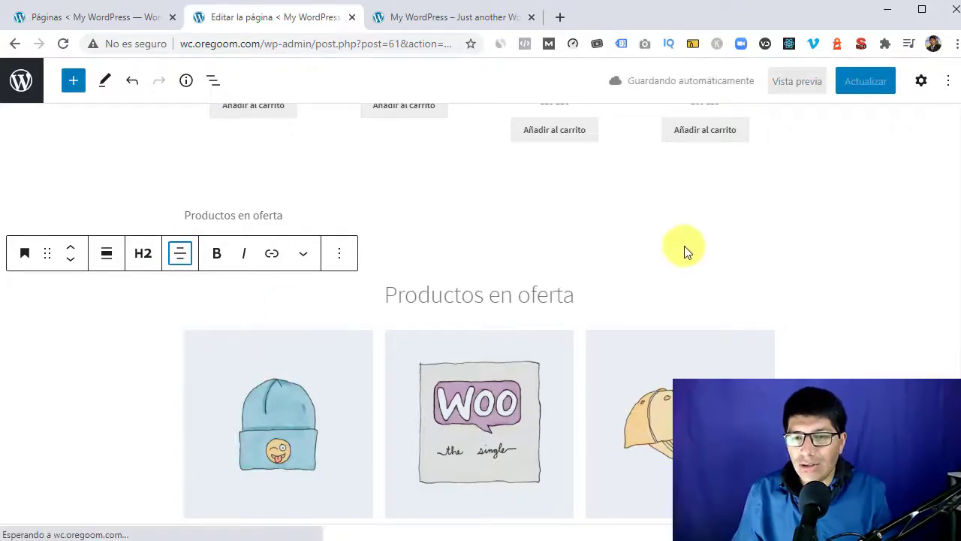
- Review the page around the "Productos en oferta" heading and update the published home page
scroll(815, 337, down, 5)
scroll(815, 336, up, 5)
scroll(815, 336, down, 9)
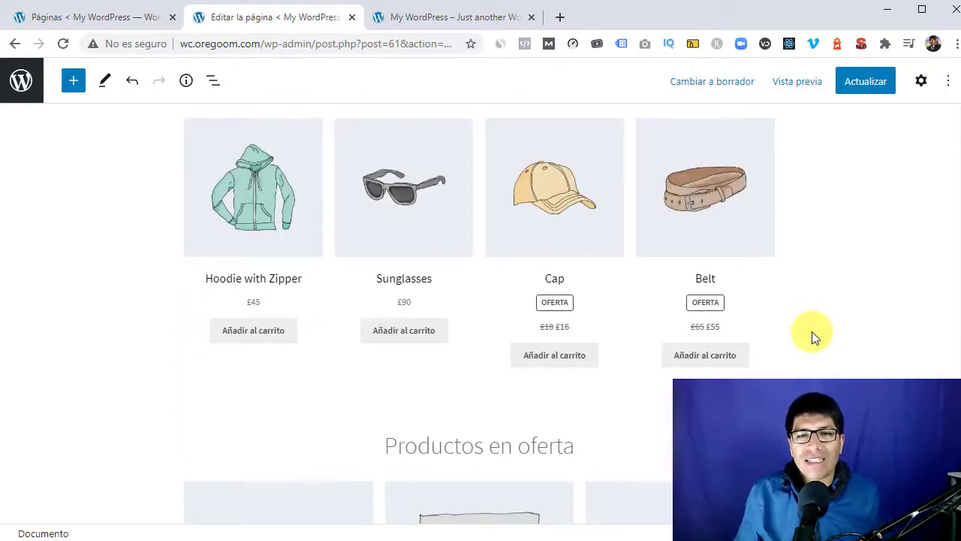
click(865, 84)
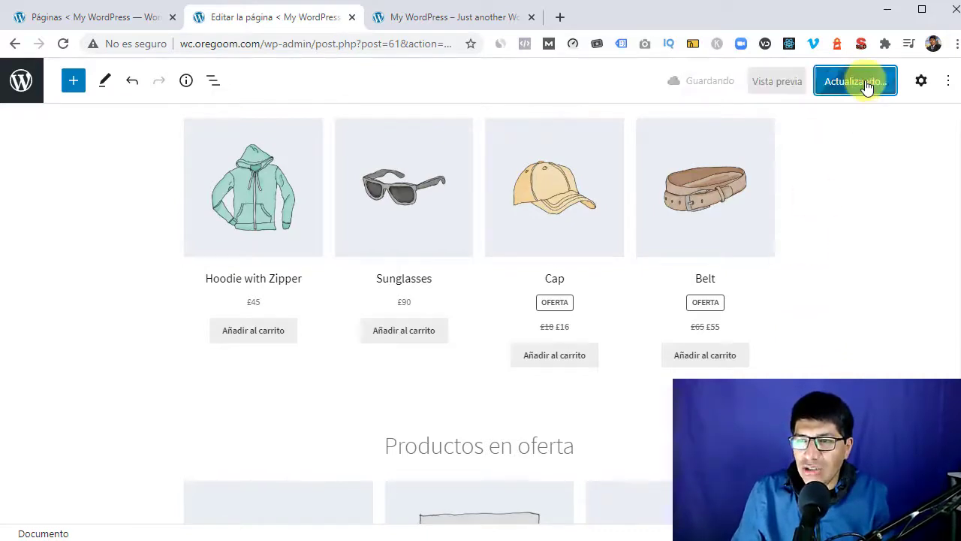
scroll(811, 328, down, 4)
scroll(811, 329, up, 5)
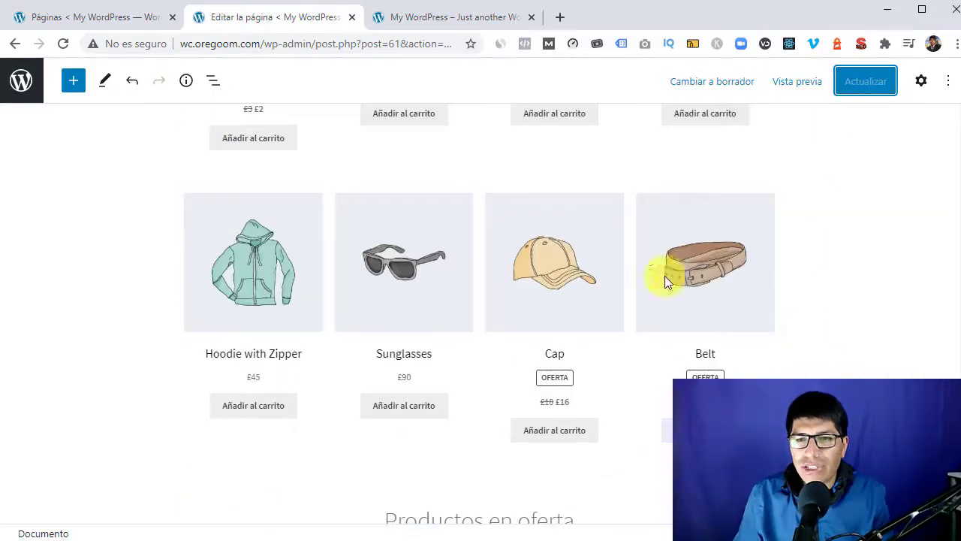
- Return to the list of pages and view the Tienda page on the site
click(432, 16)
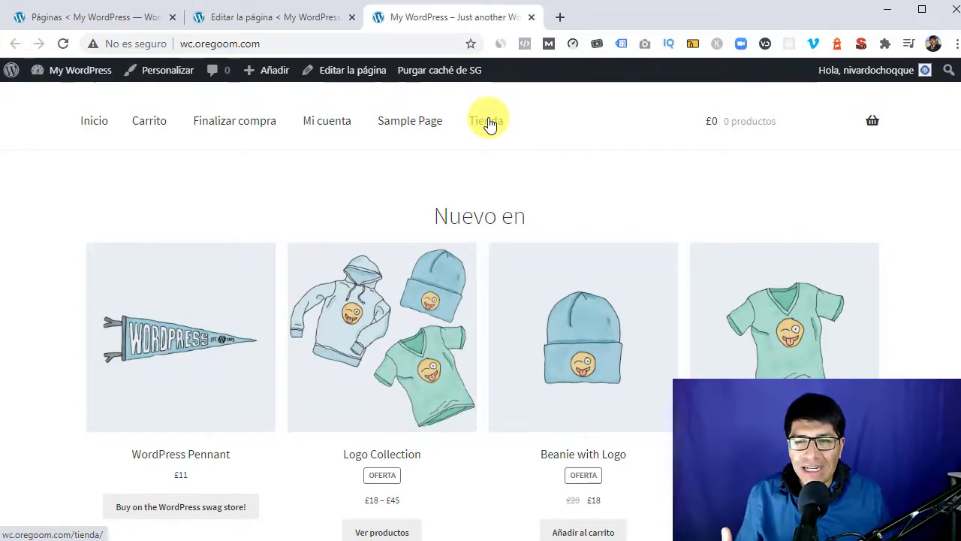
click(94, 16)
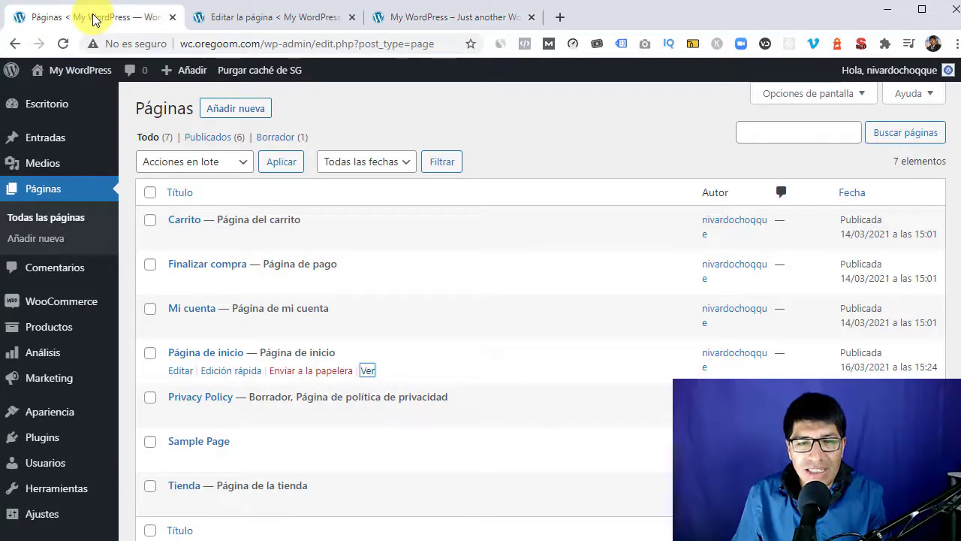
scroll(385, 238, down, 2)
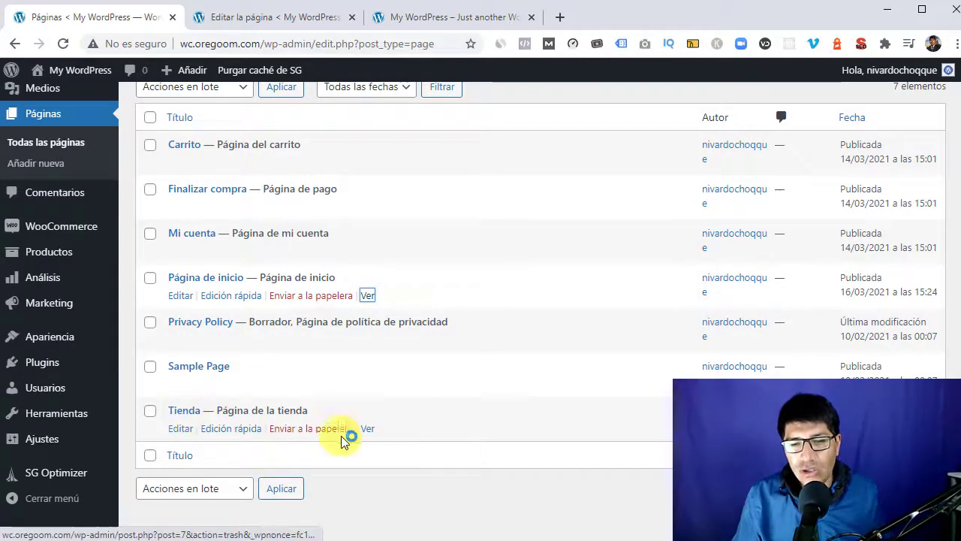
click(367, 429)
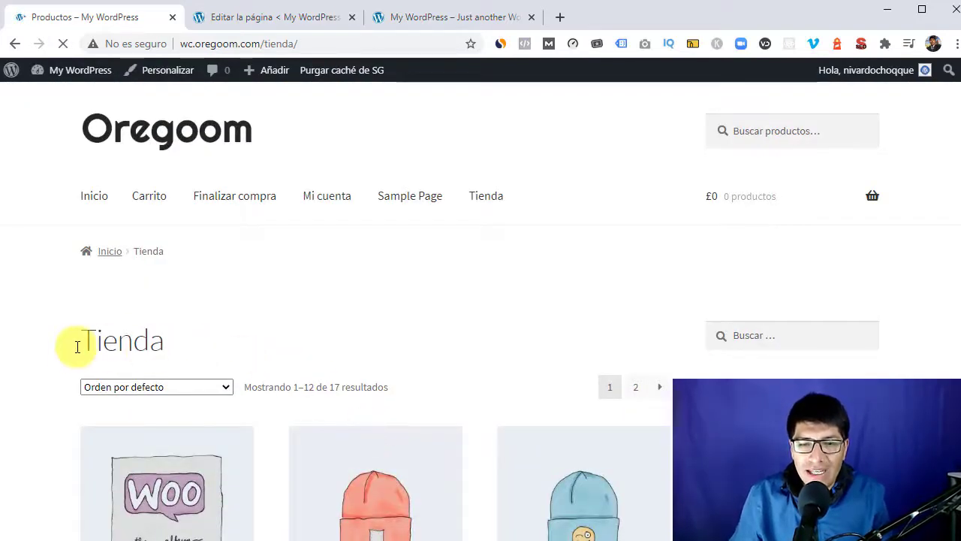
- Look through the Tienda page's products, sidebar and product sorting options
scroll(52, 351, down, 6)
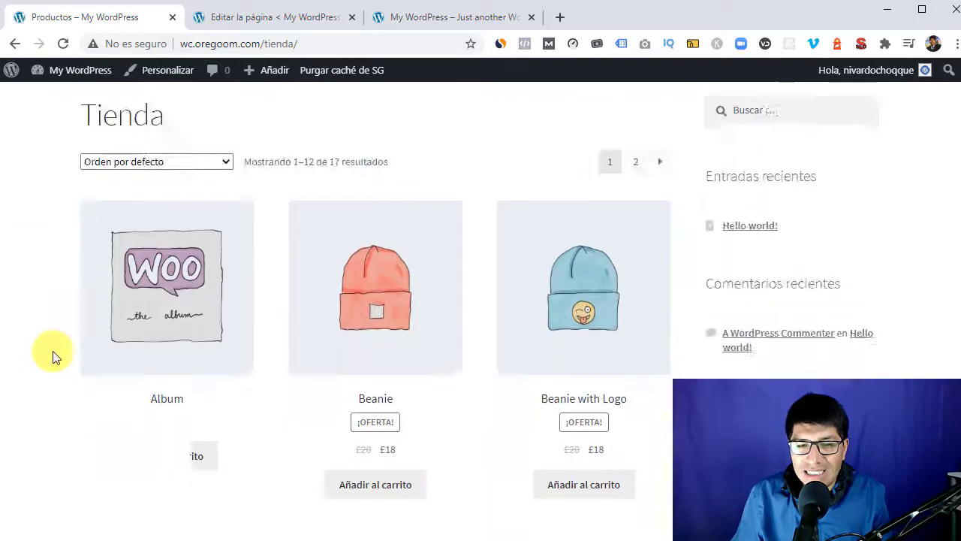
scroll(52, 350, up, 4)
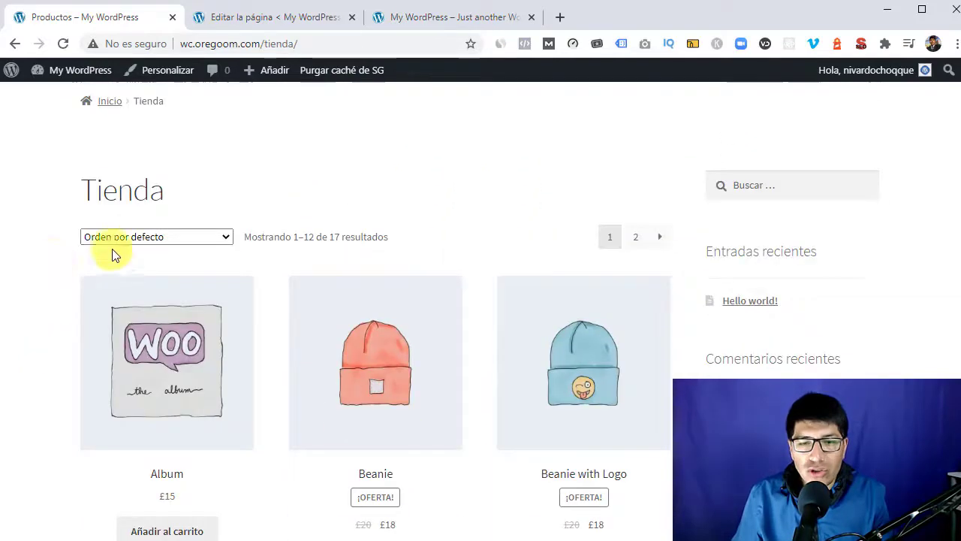
click(205, 239)
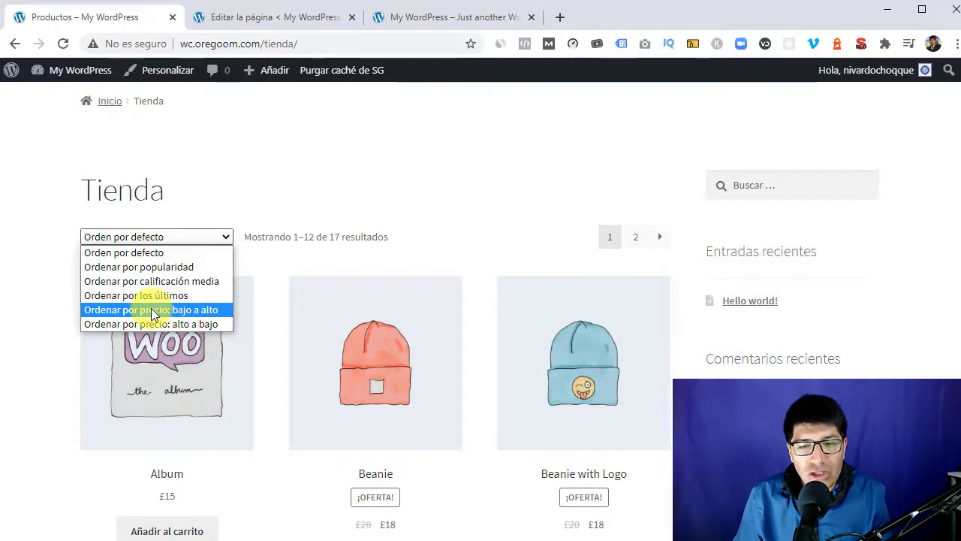
click(46, 295)
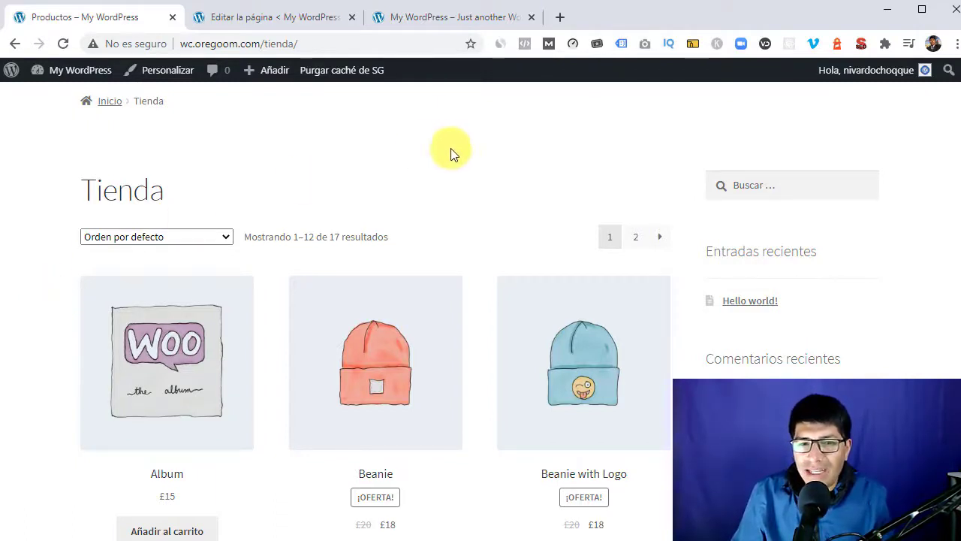
scroll(731, 196, down, 3)
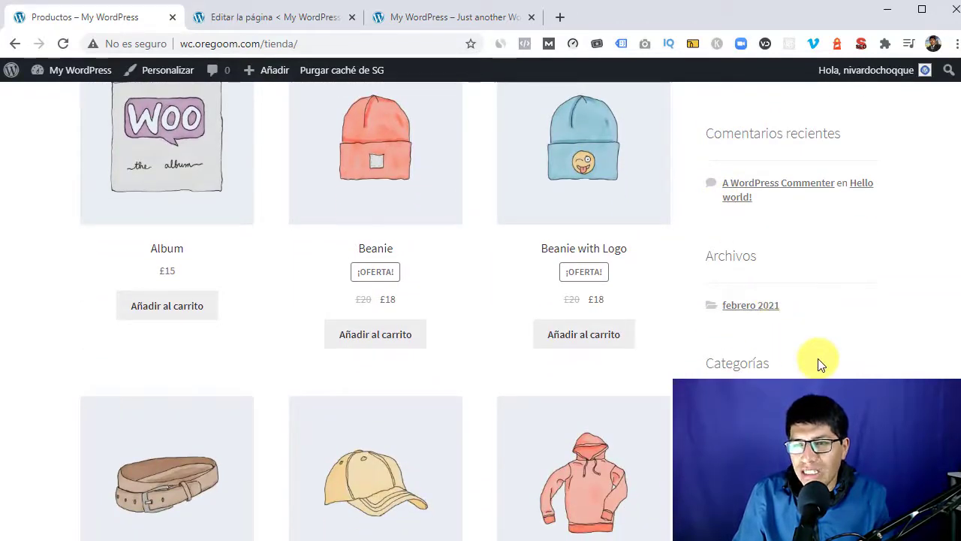
scroll(818, 363, up, 5)
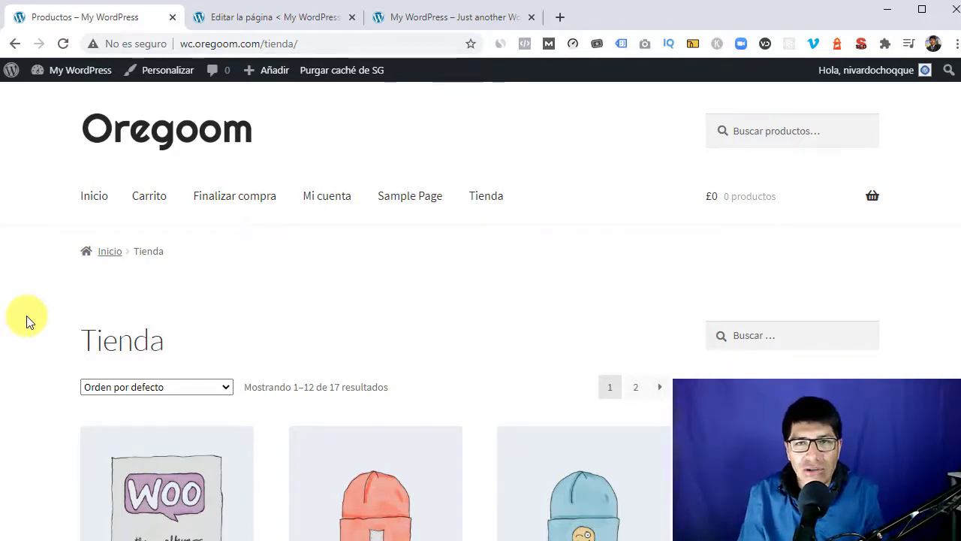
click(458, 19)
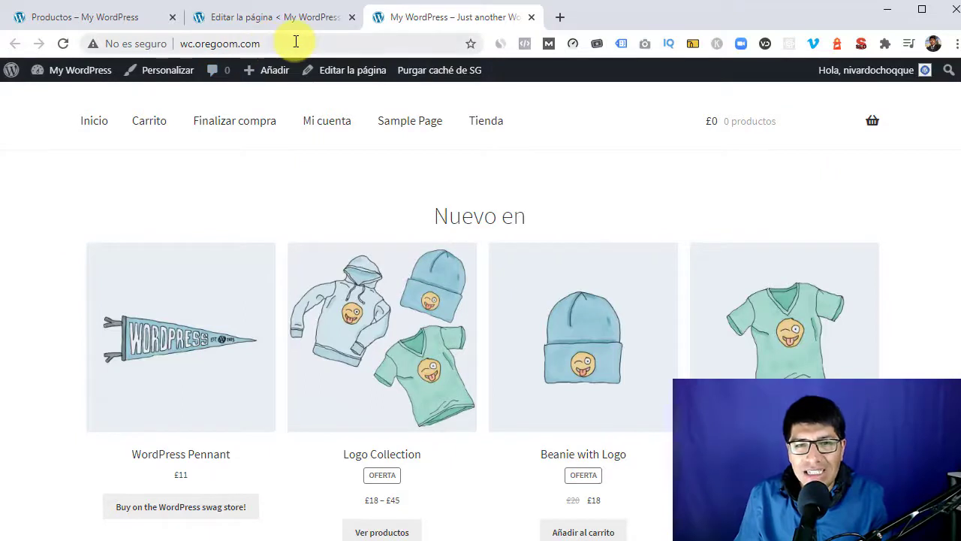
click(138, 22)
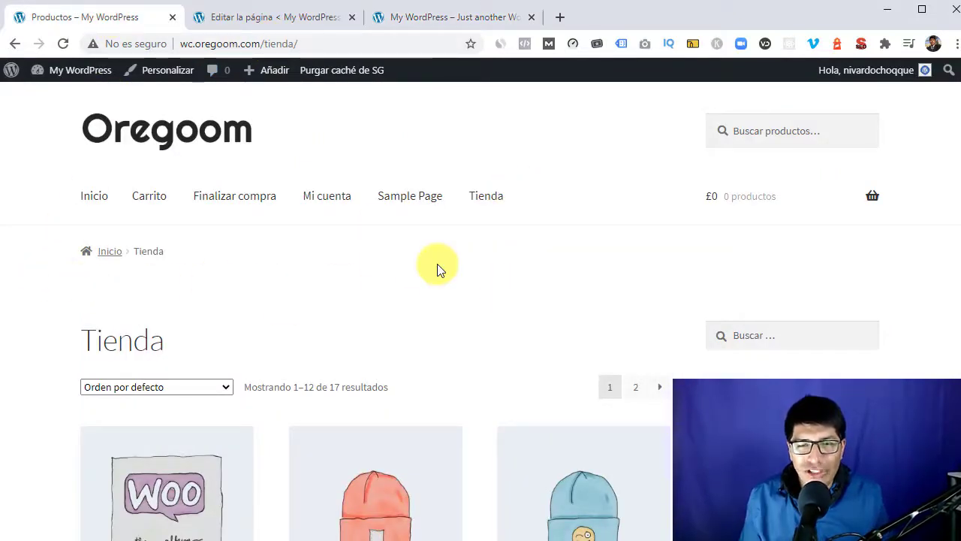
click(238, 22)
- Go from the site's home page to the WordPress admin dashboard and open the reading settings (Lectura)
click(436, 19)
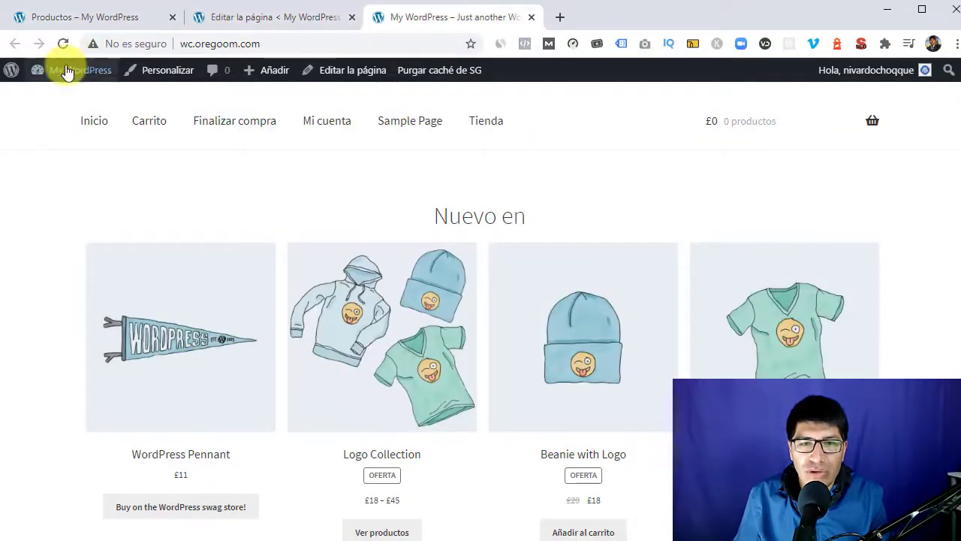
mouse_move(67, 81)
click(52, 96)
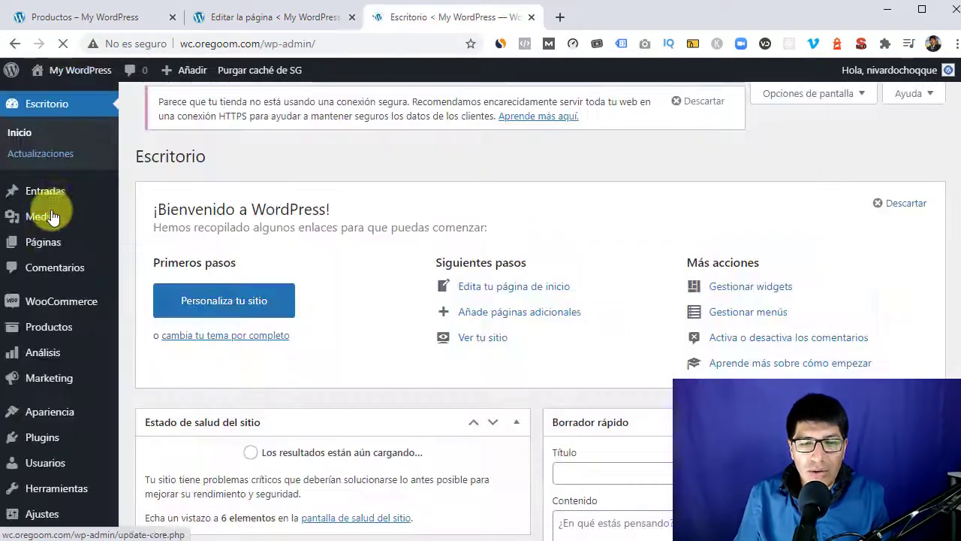
scroll(49, 225, down, 1)
scroll(52, 244, down, 1)
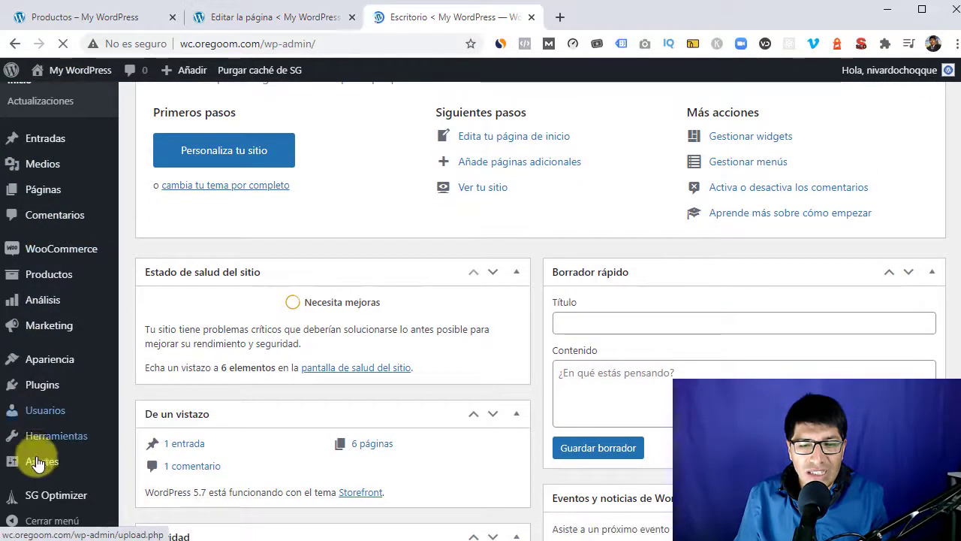
mouse_move(40, 465)
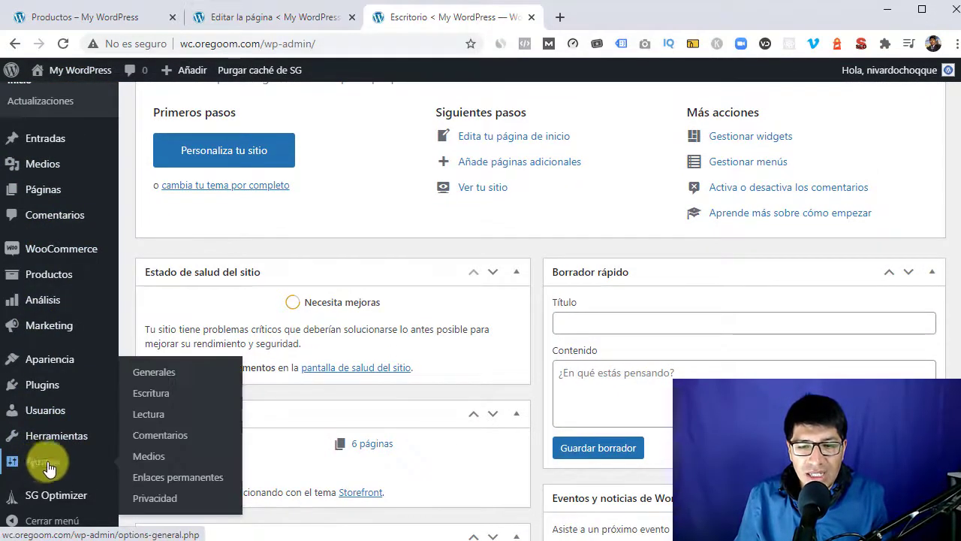
click(143, 412)
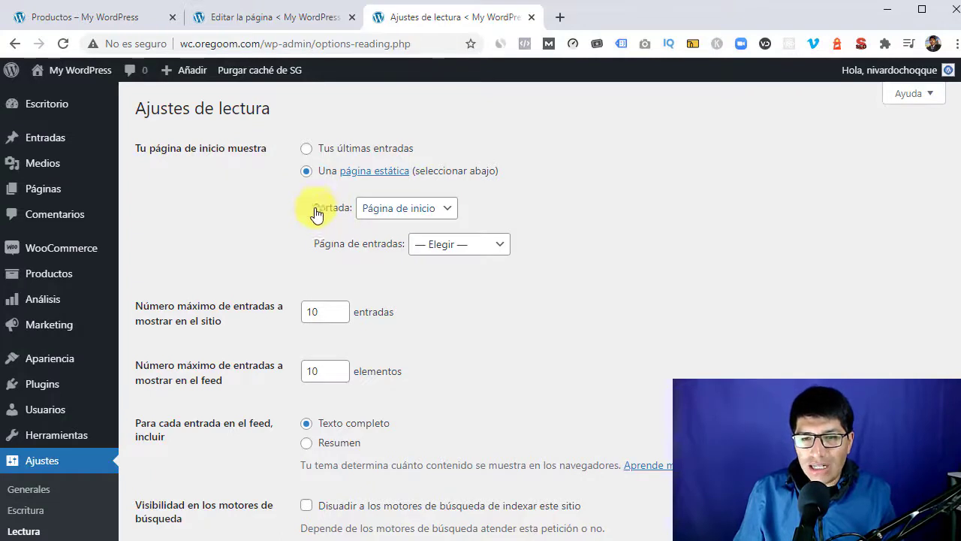
- Set the static front page (Portada) to Tienda and save the reading settings
click(453, 209)
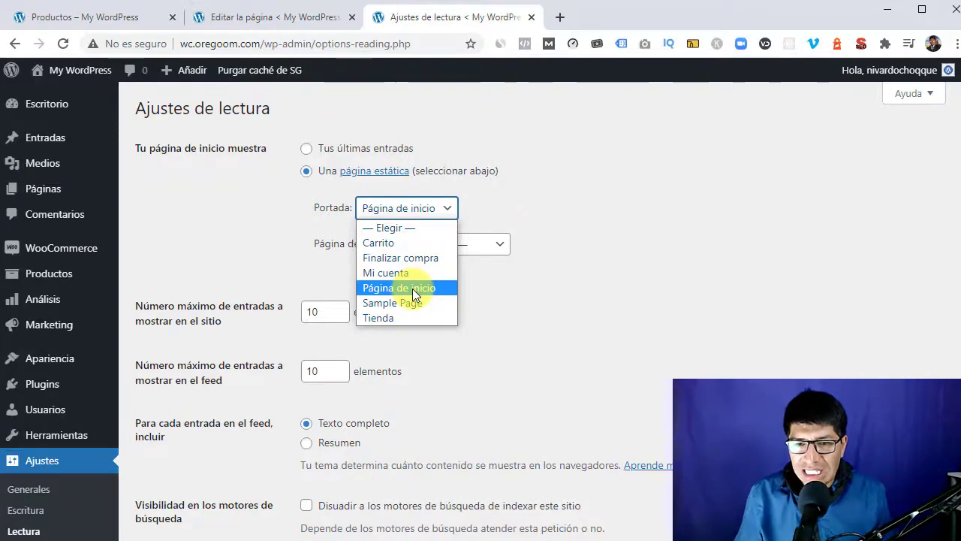
click(384, 317)
scroll(469, 316, down, 2)
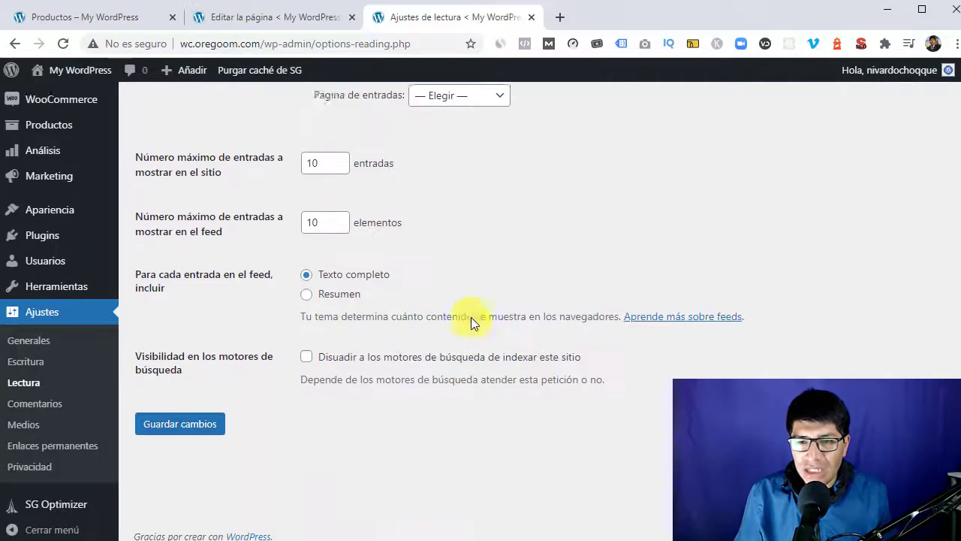
click(171, 419)
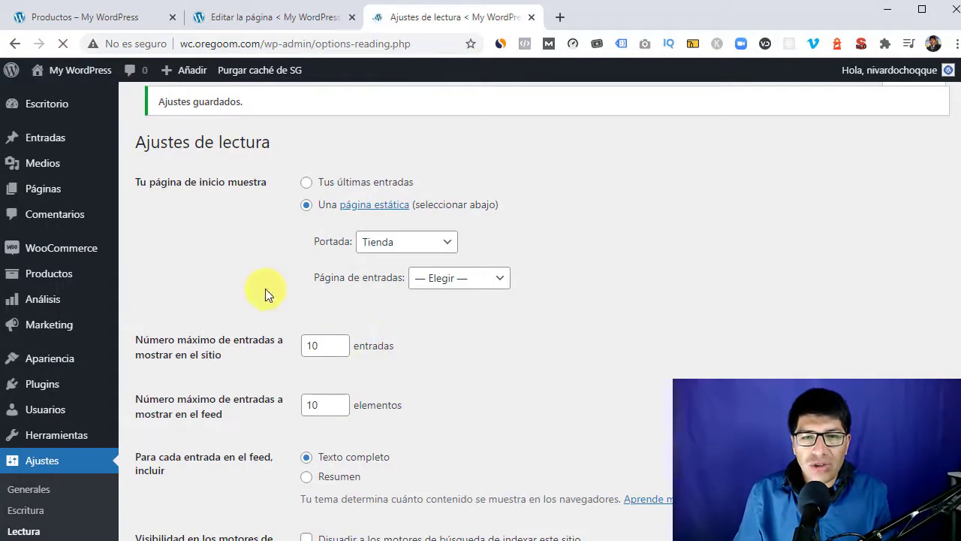
- Visit the site and look over the page shown as its front page
mouse_move(60, 75)
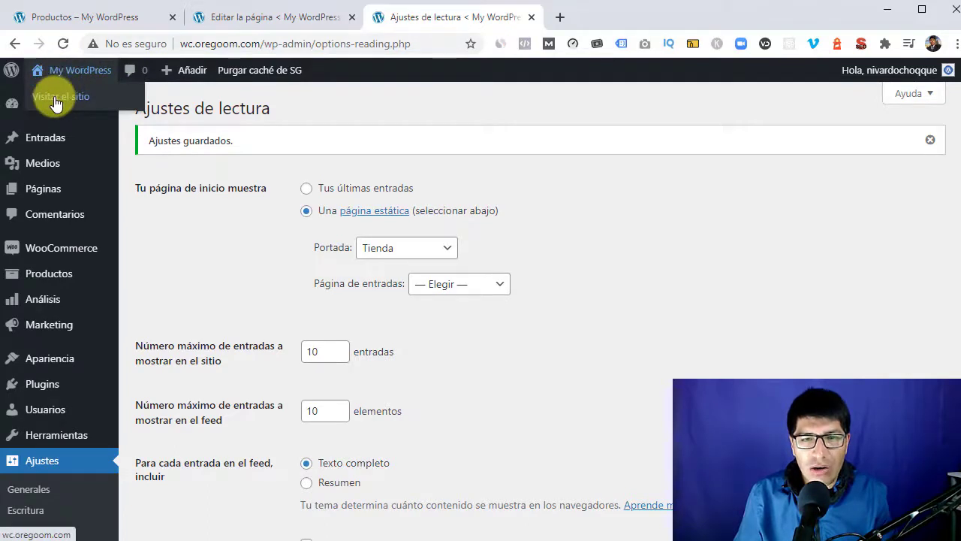
click(57, 100)
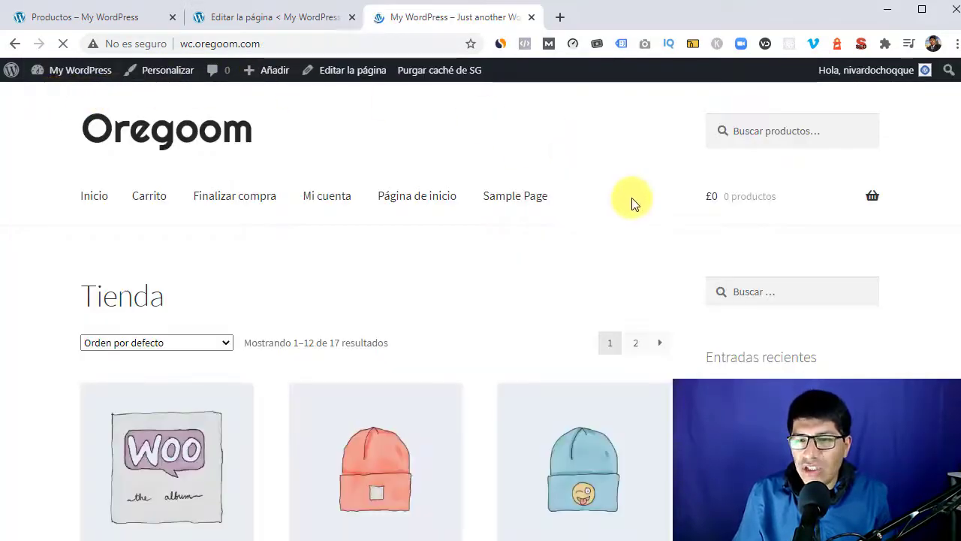
scroll(30, 278, down, 2)
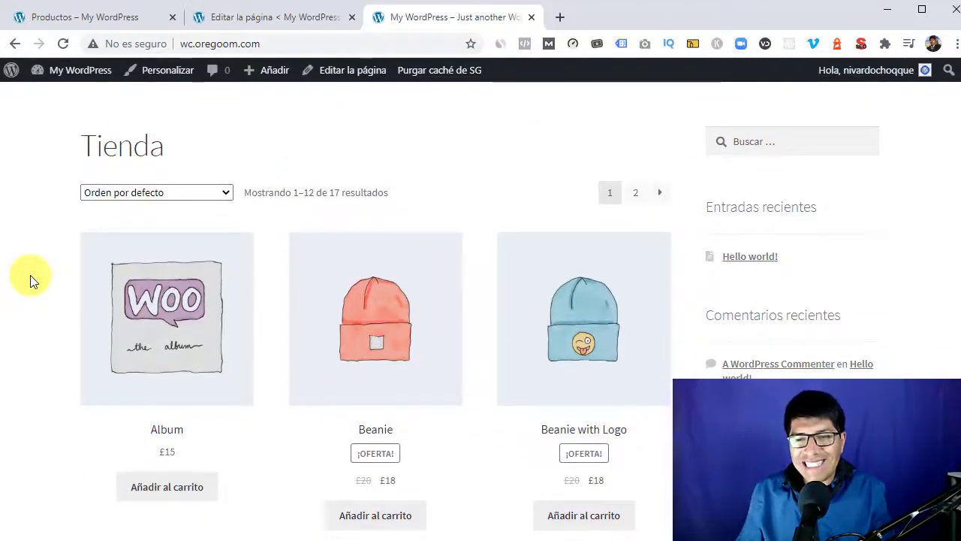
scroll(30, 275, up, 2)
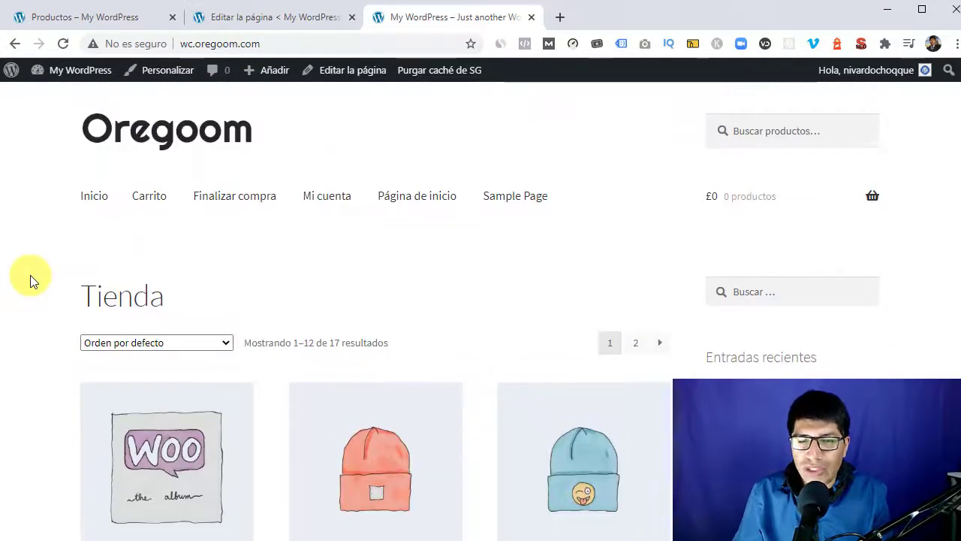